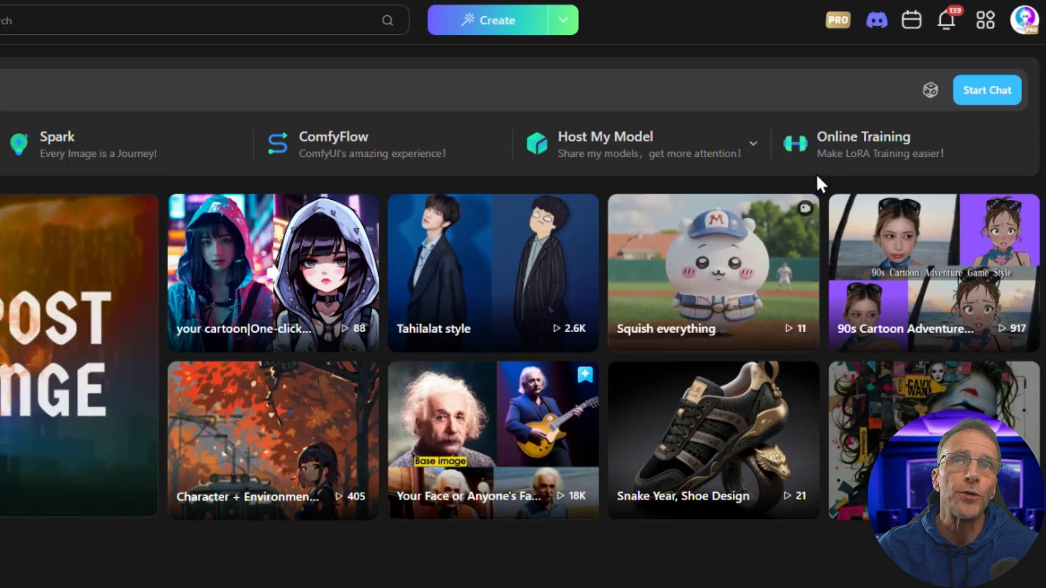
- Check the Img2Video form with the magician image and HunyuanVideo I2V 720p model loaded
mouse_move(811, 122)
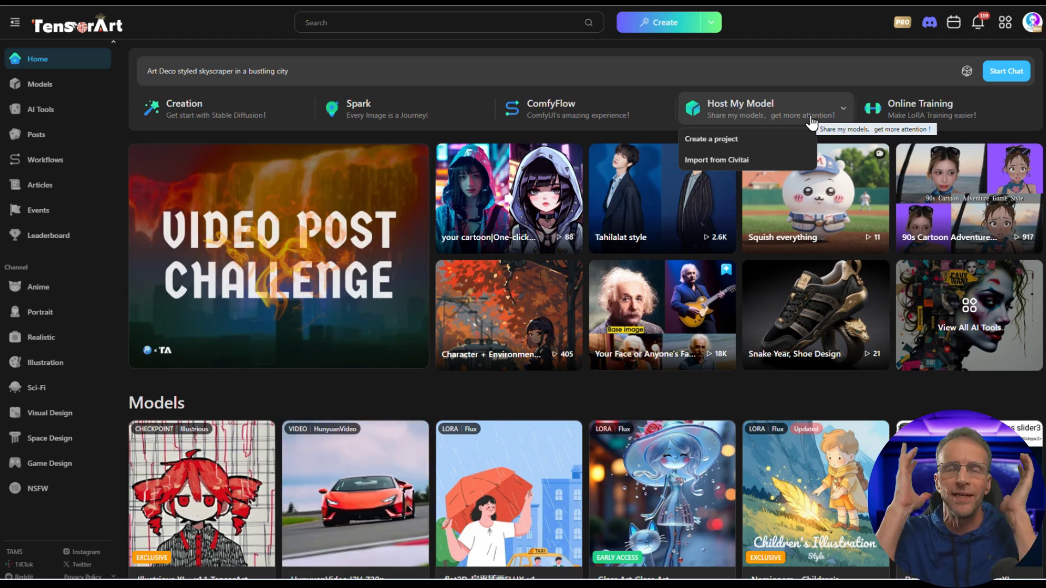
mouse_move(688, 194)
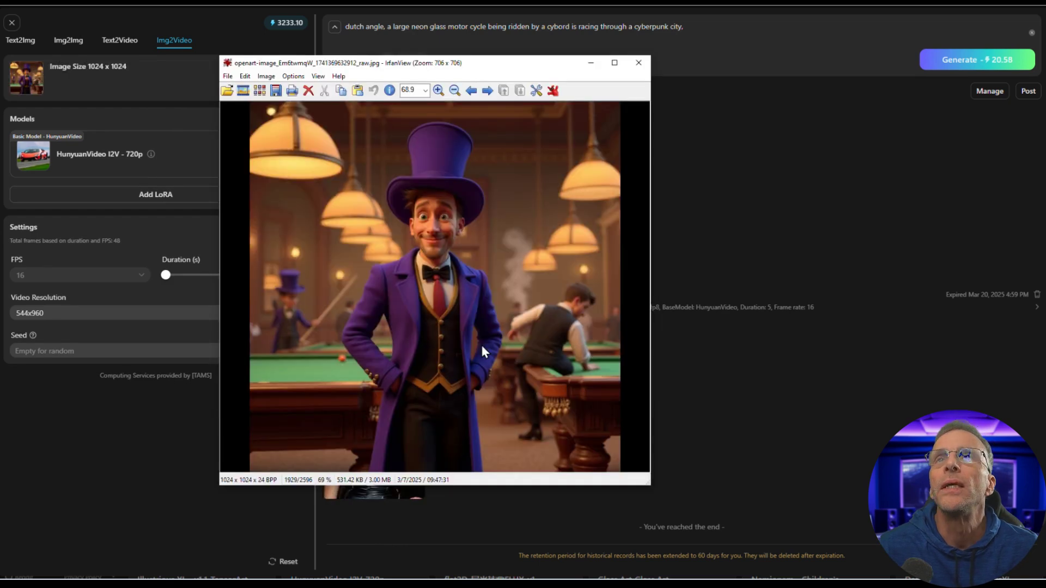
- Generate a 4-second 960x544 clip prompted 'magician shows you around the billiard hallo'
key("Escape")
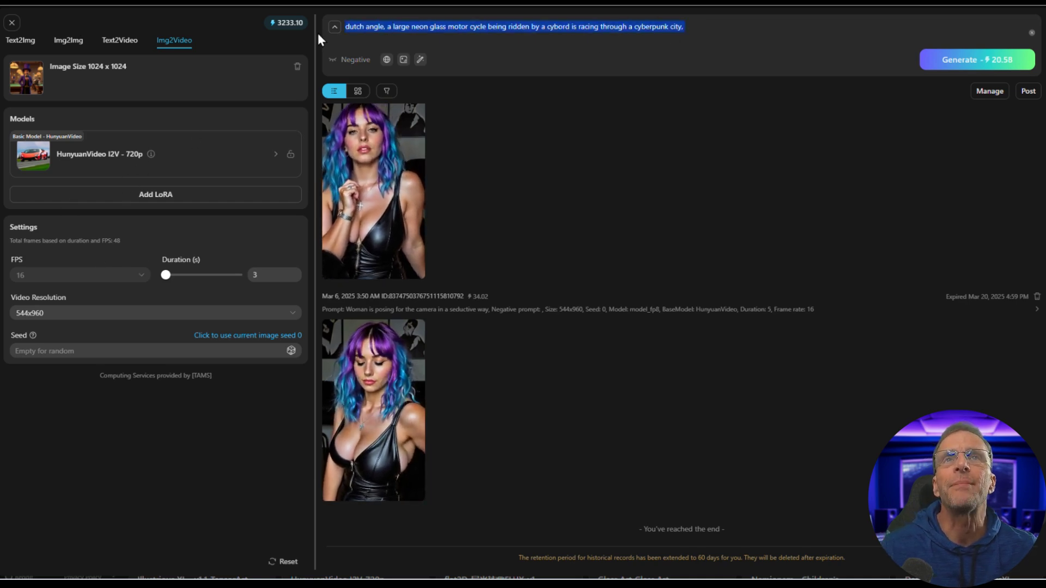
type("magic")
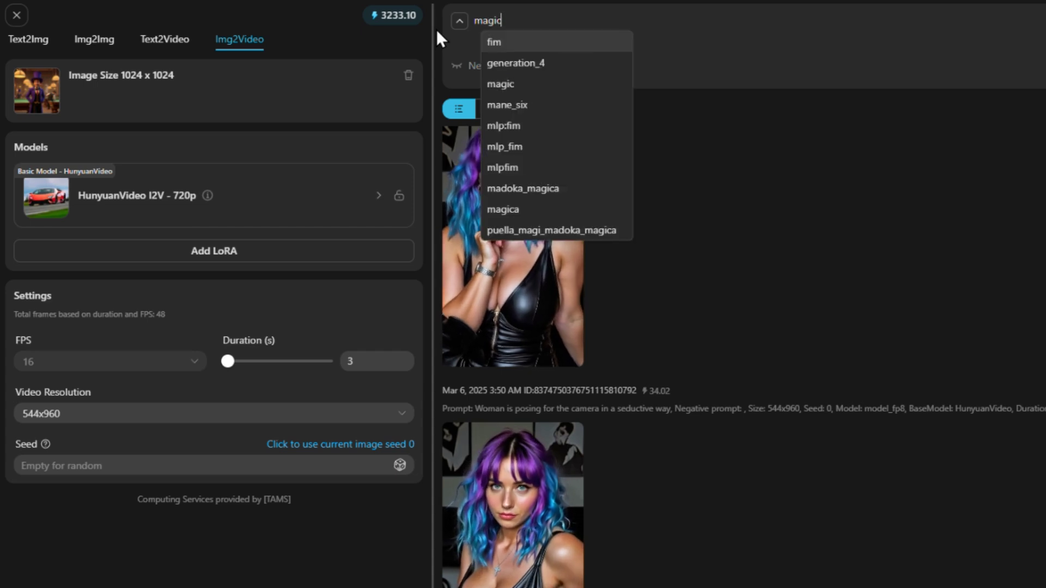
type("ian shows you around the billiard ha")
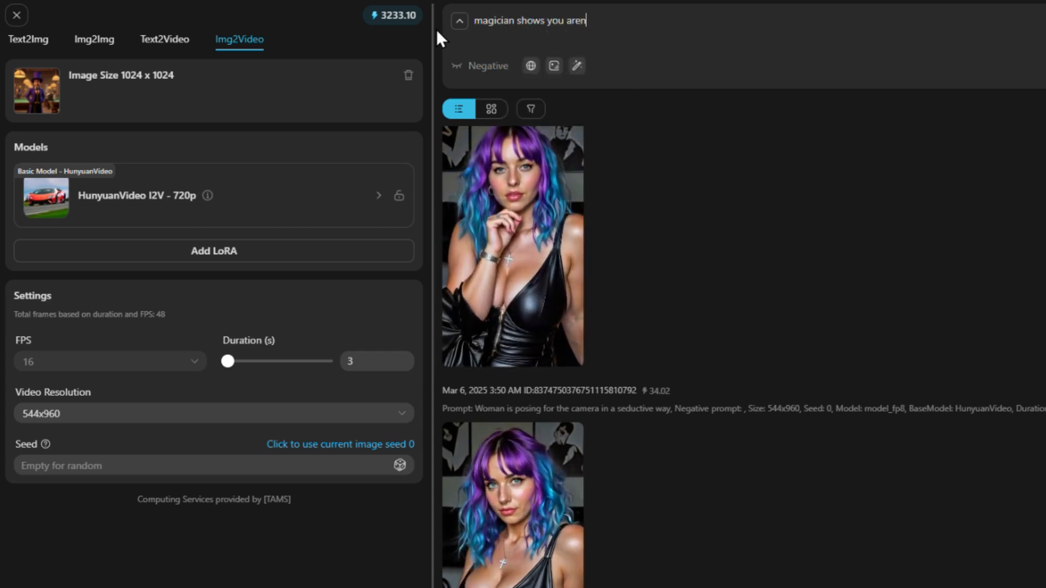
type("llo")
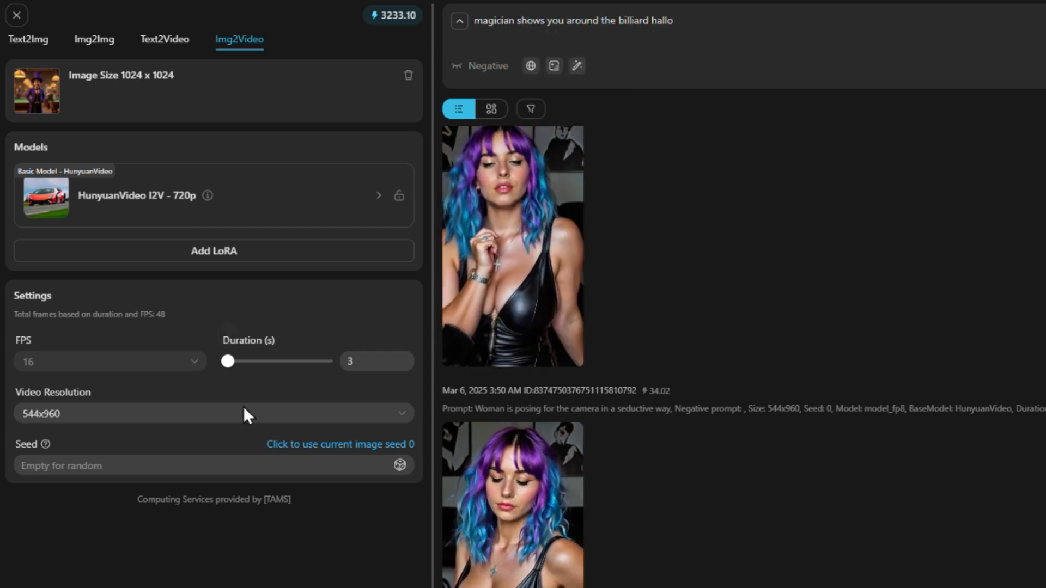
left_click_drag(228, 362, 278, 362)
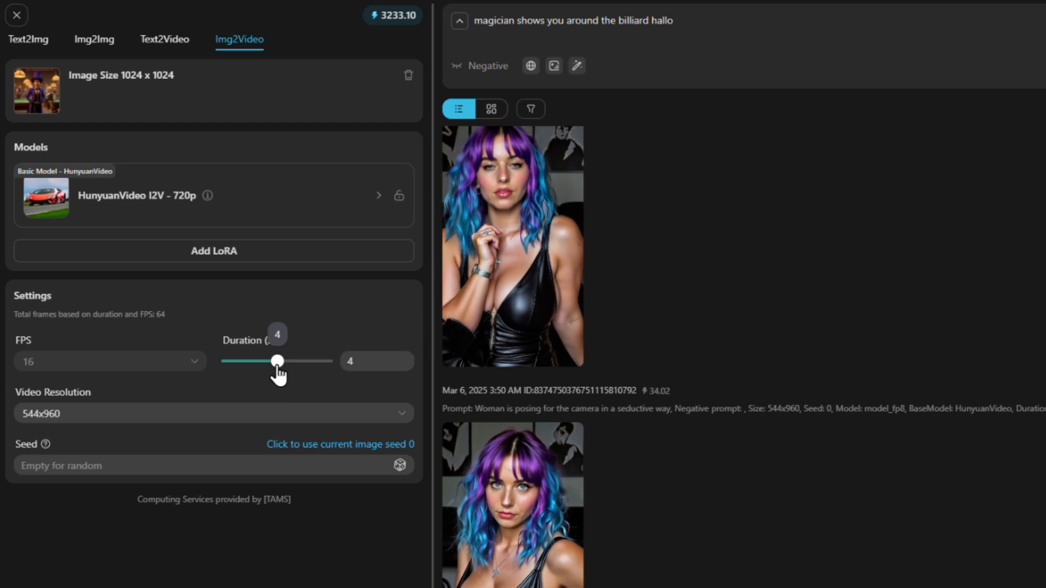
left_click(137, 414)
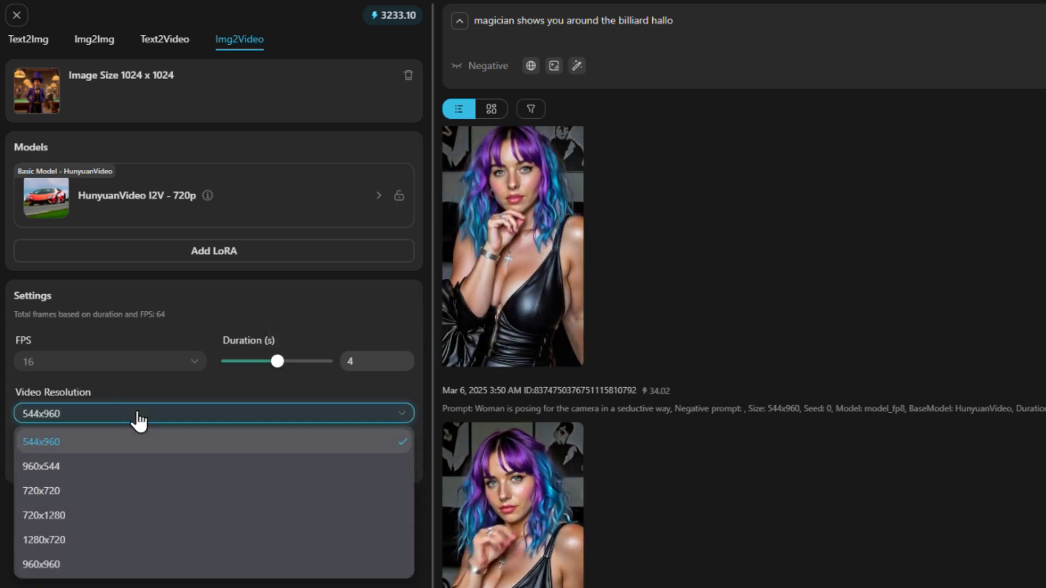
left_click(130, 472)
left_click(960, 61)
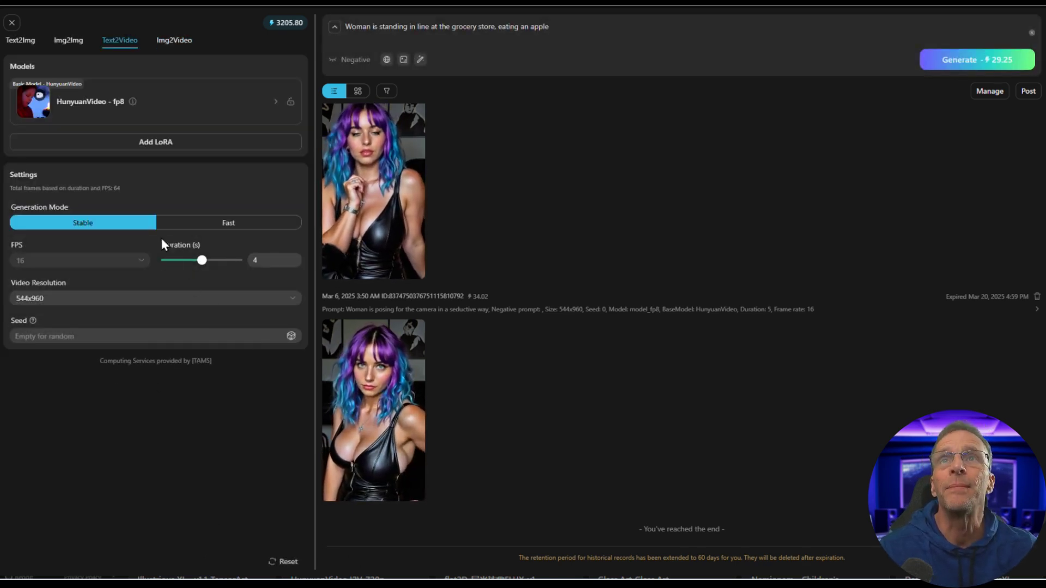
- Load the custom 50-epoch Hunyuan face LoRA into Text2Video at weight 1
left_click_drag(643, 36, 343, 26)
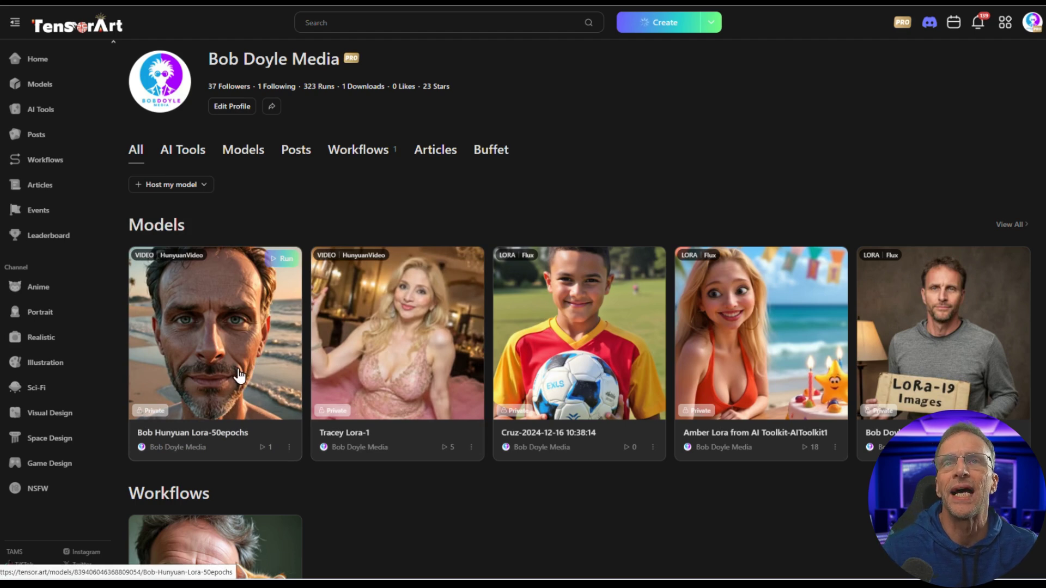
left_click(281, 384)
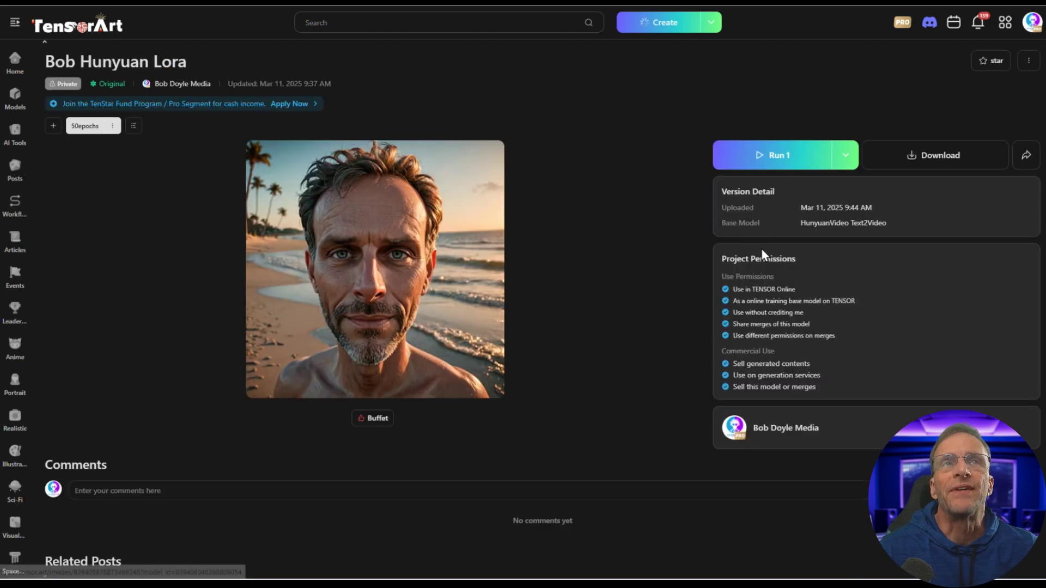
left_click(769, 155)
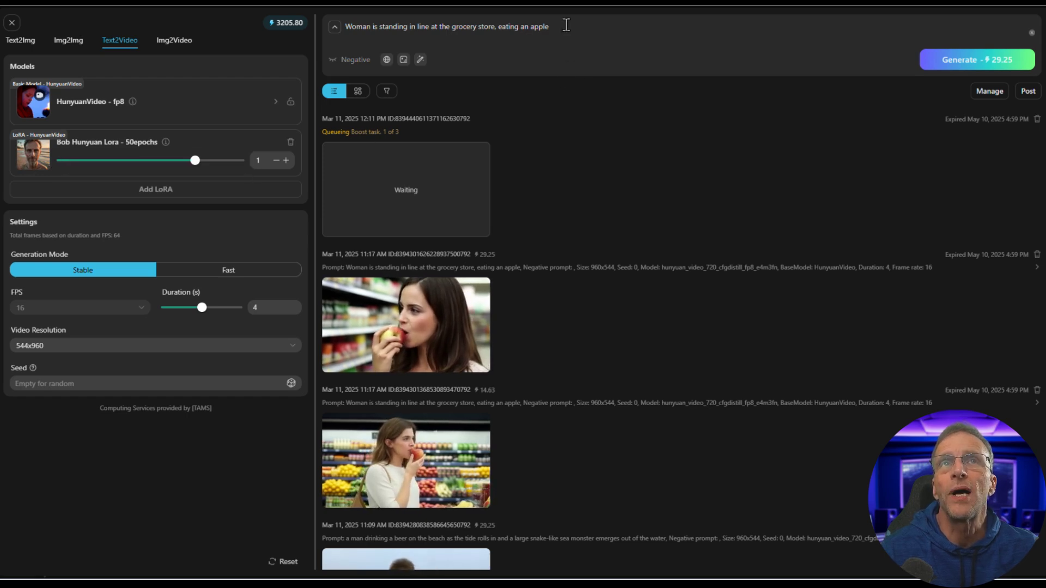
- Raise the LoRA to 1.2 and prompt 'man is talking into a microphone in a purple recording studio'
left_click(172, 164)
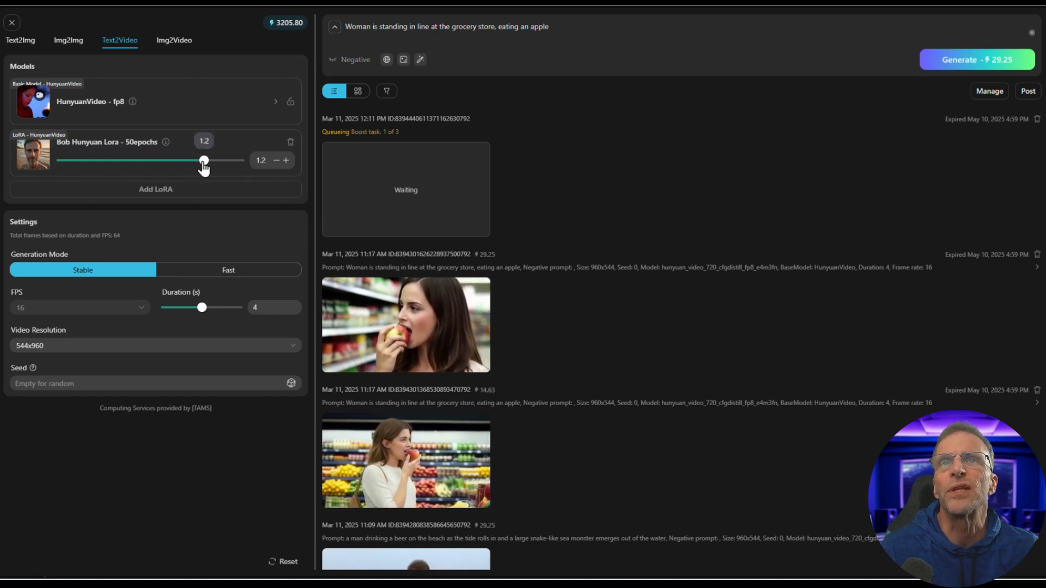
type("ma")
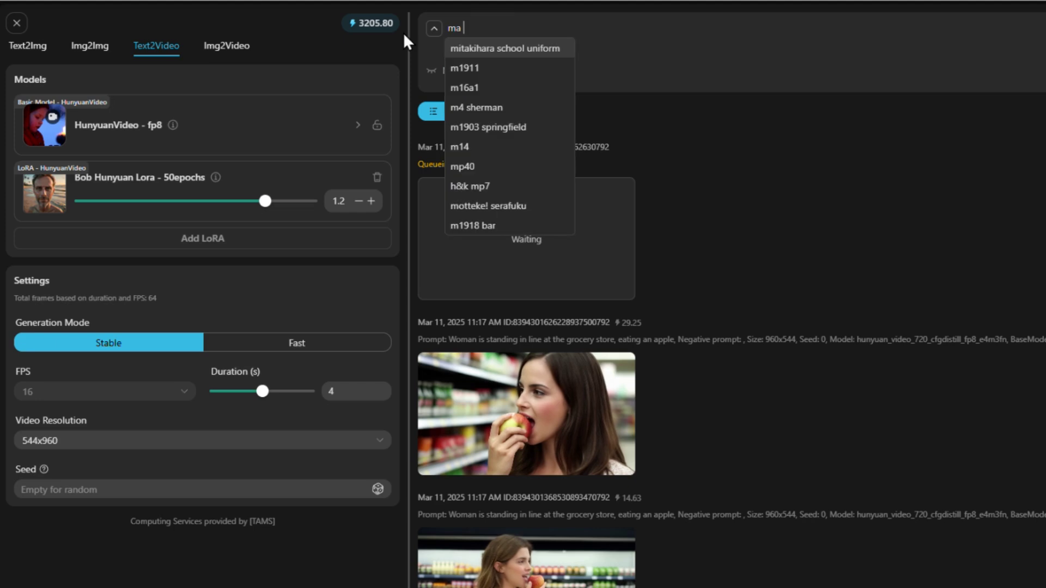
type("n is talking into a microphone")
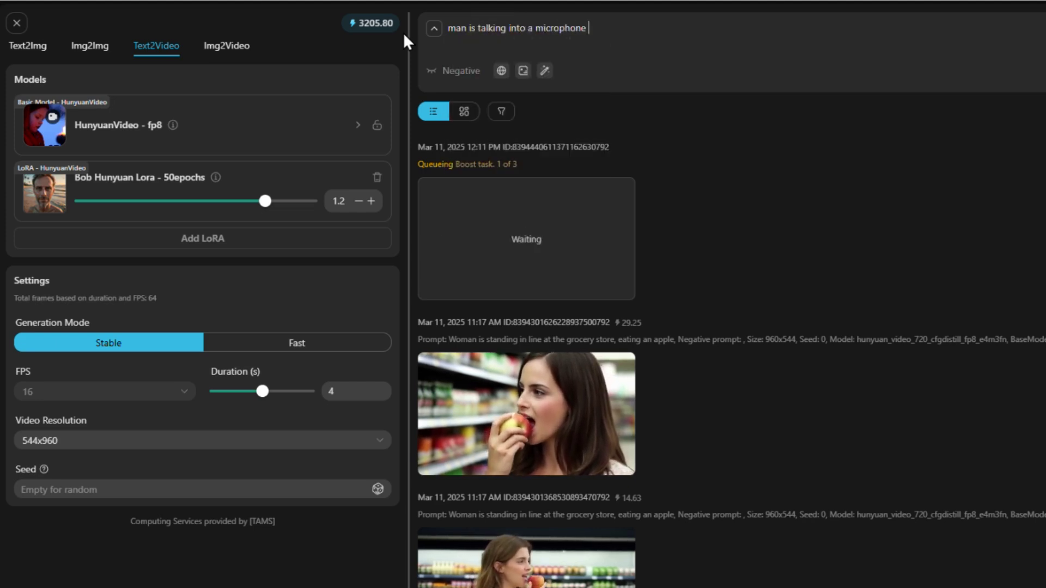
type(" in a purple recording studio")
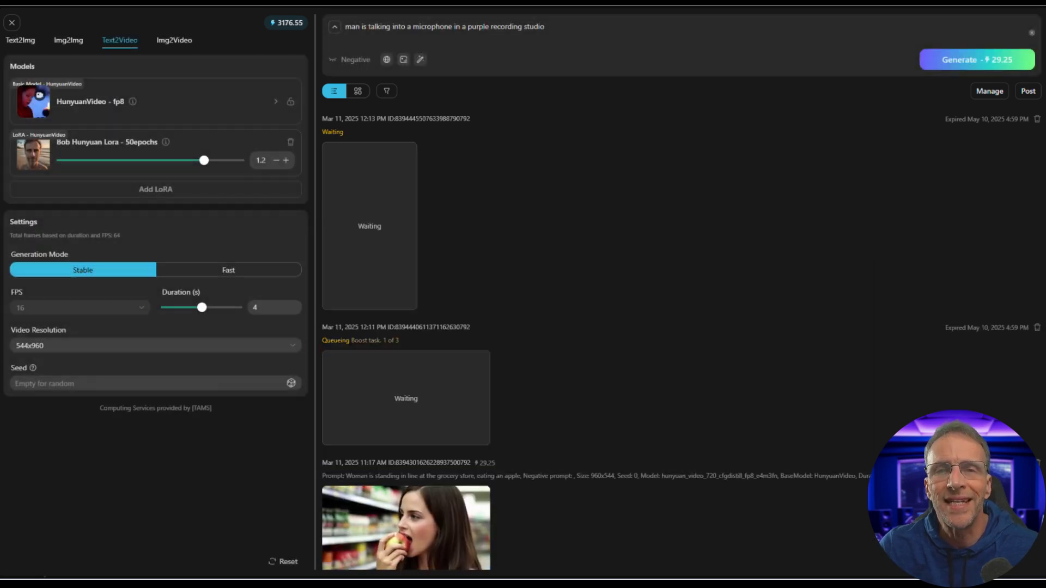
- Scroll the history and step through past videos in the enlarged viewer, then close it
scroll(681, 327, "down", 20)
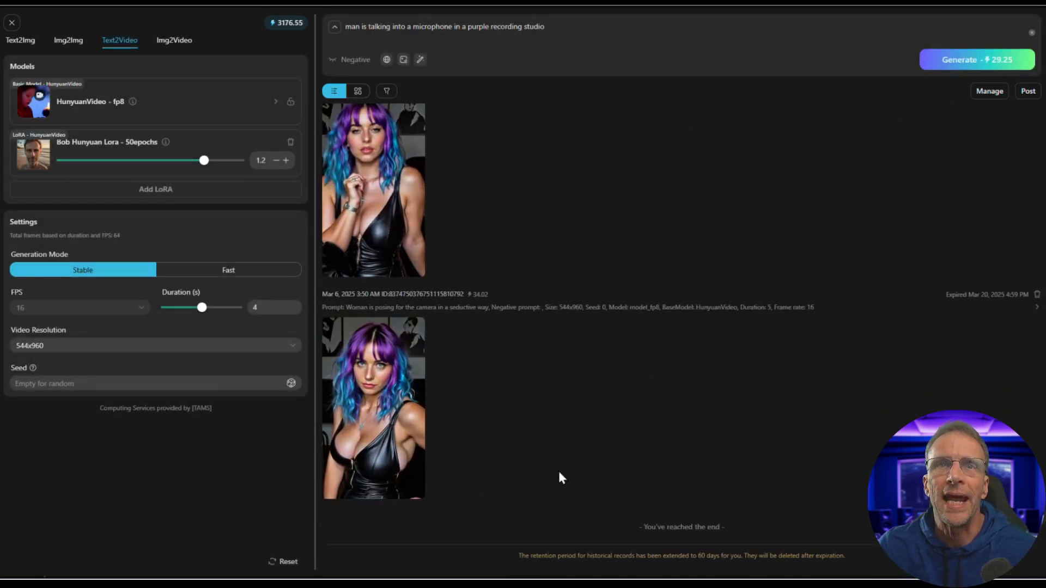
left_click(414, 414)
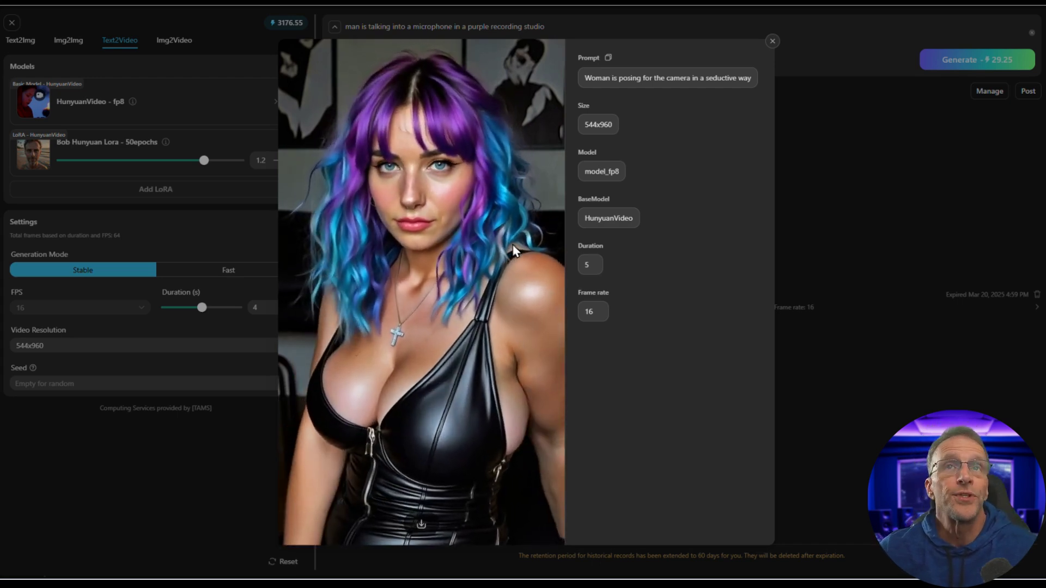
left_click(772, 41)
left_click(541, 466)
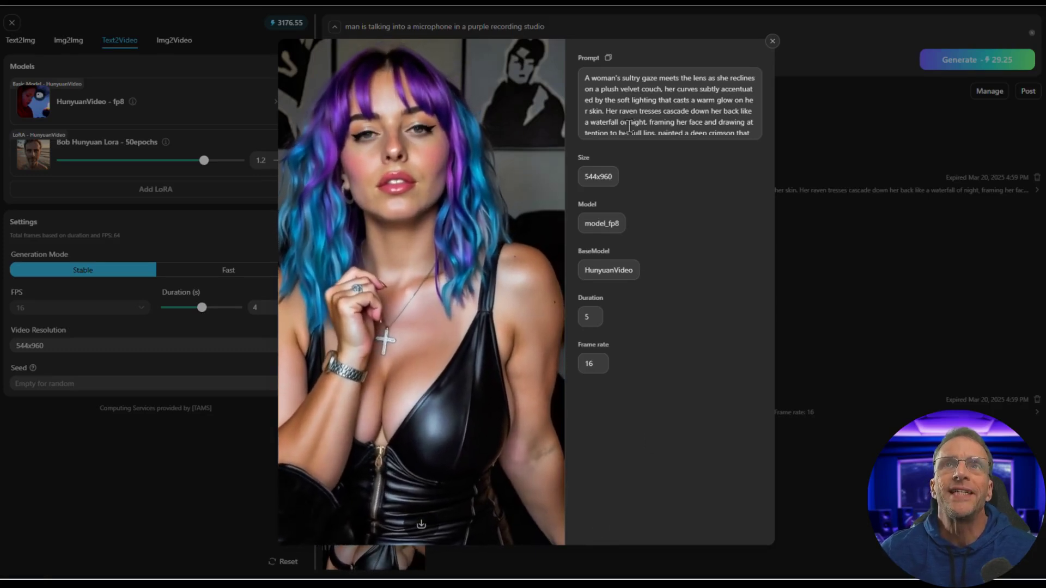
left_click(816, 172)
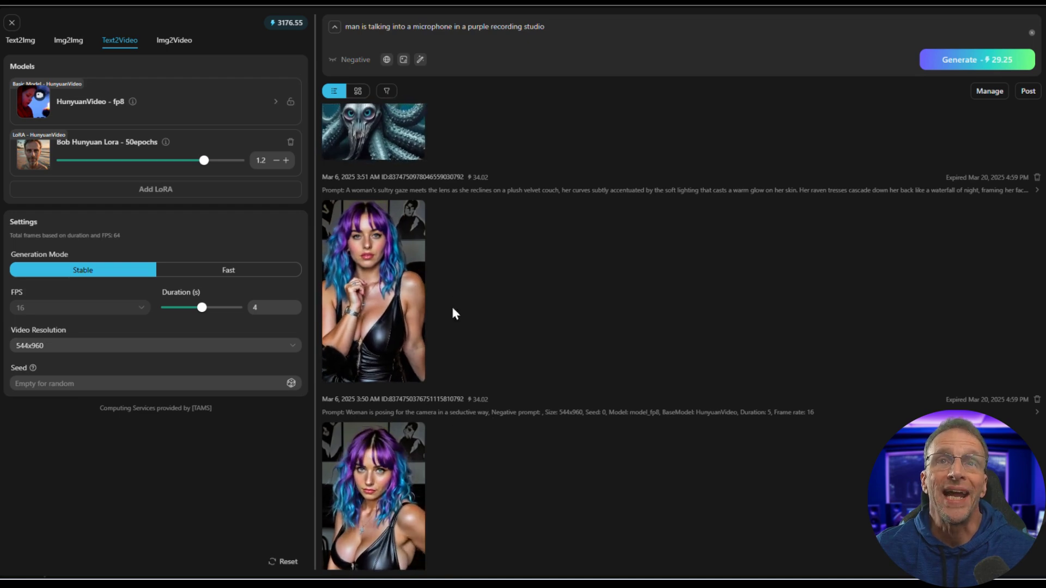
- Open another video's full details and advance to the 480x832 Wan 2.1 egg-frying clip
left_click(556, 193)
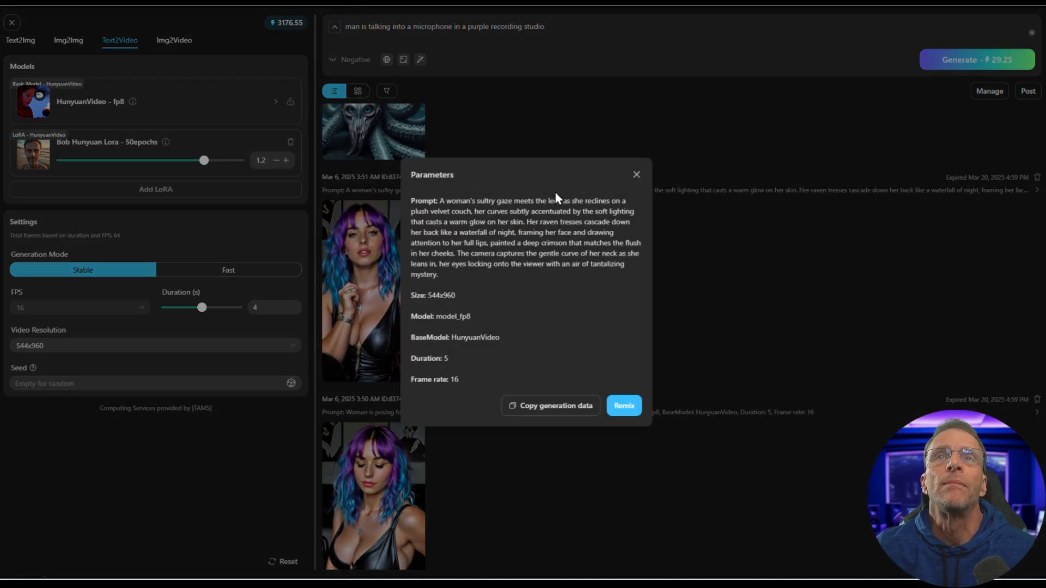
left_click(653, 486)
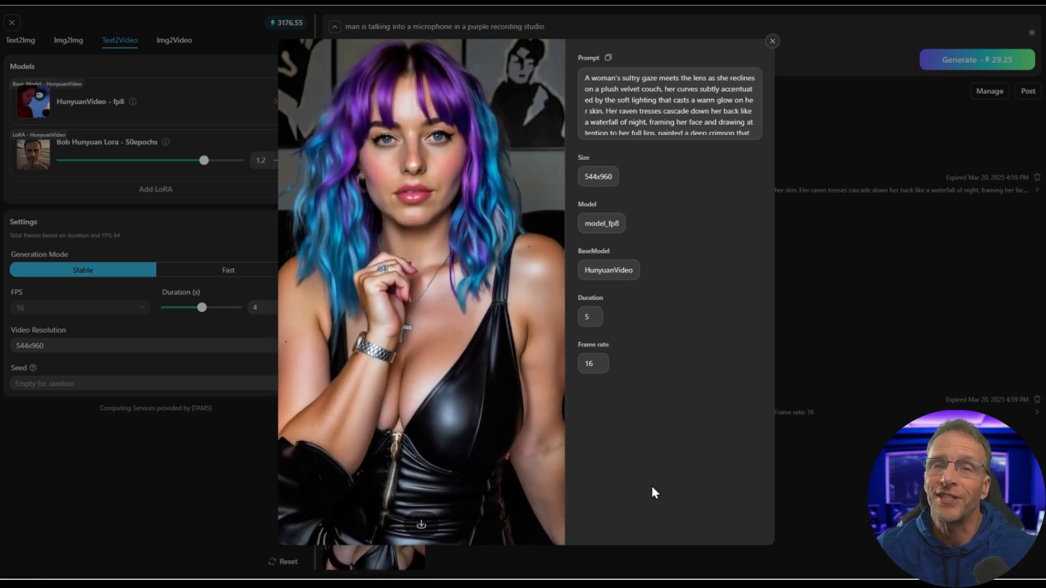
key("Right")
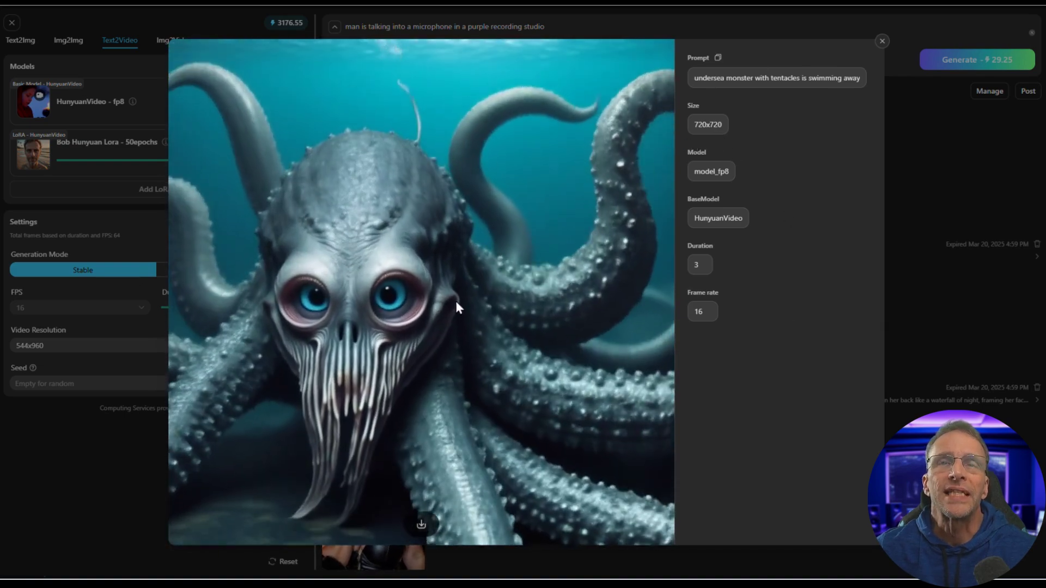
scroll(420, 343, "down", 3)
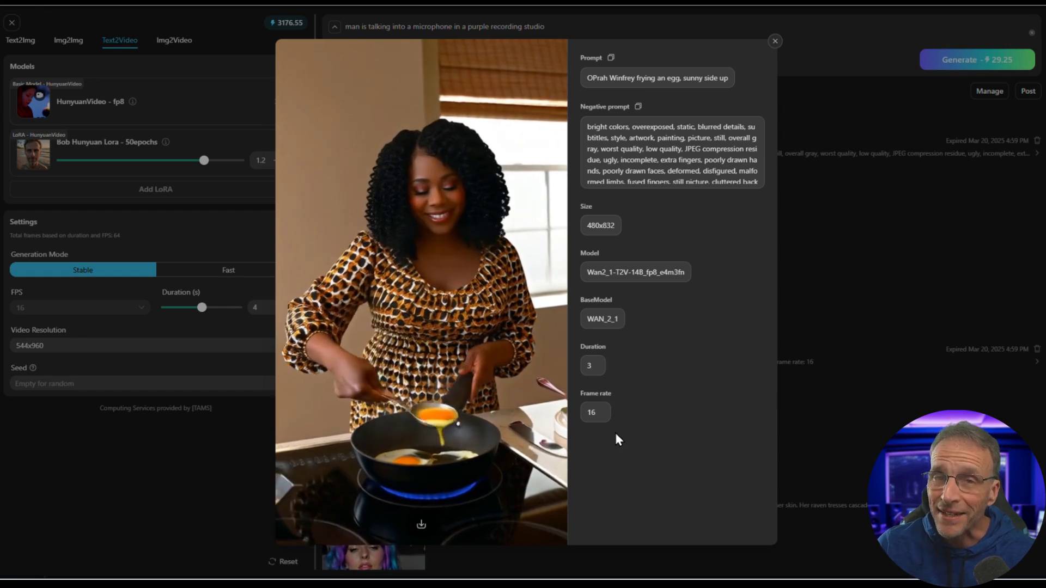
- Close the egg-frying clip, browse the base model choices, and review the seagull boat video
key("Escape")
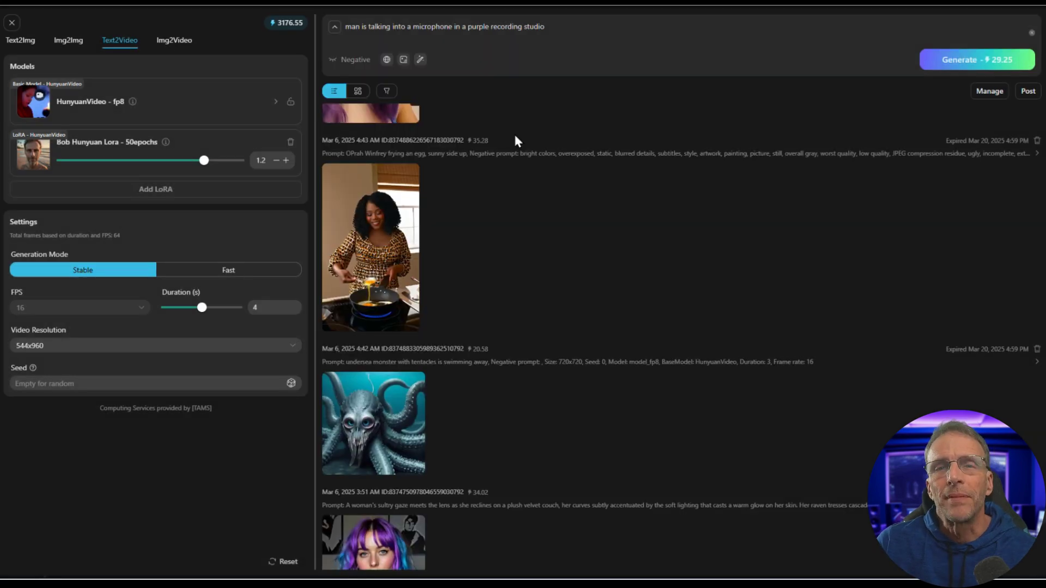
left_click(183, 110)
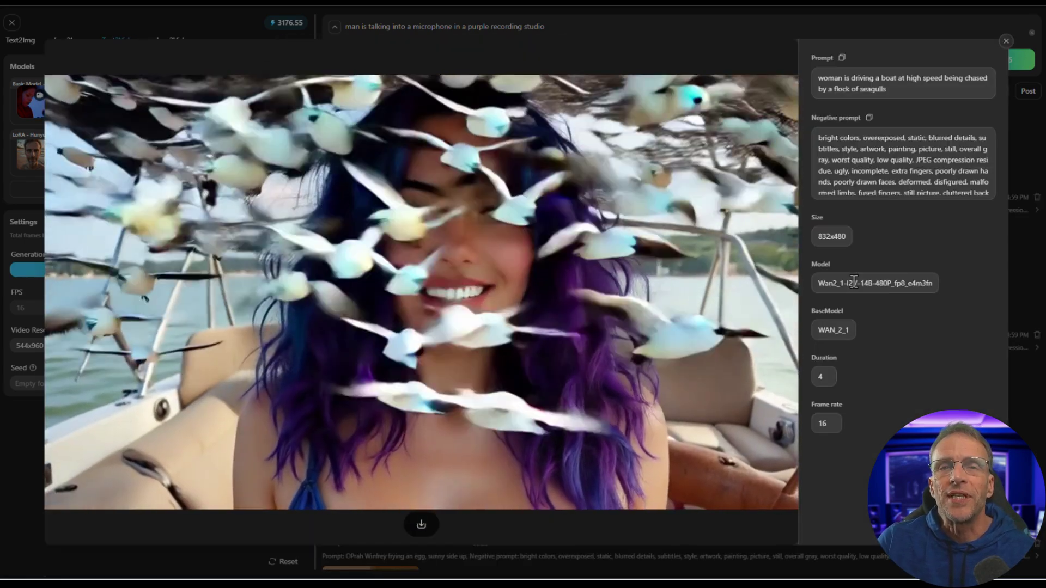
key("Escape")
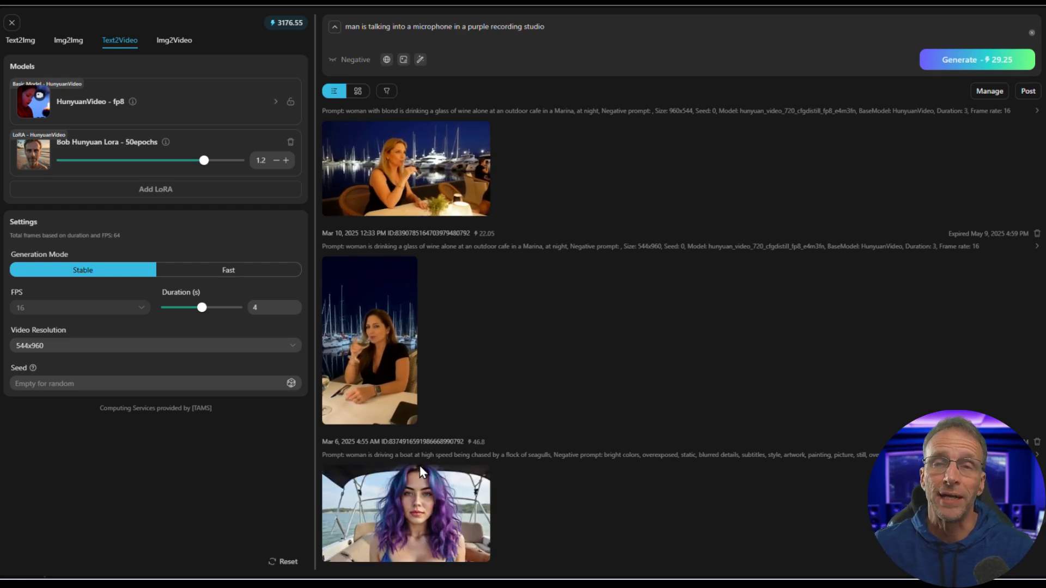
- Review the wine-drinking and portrait marina videos' details and set the private LoRA to 0.6
mouse_move(362, 473)
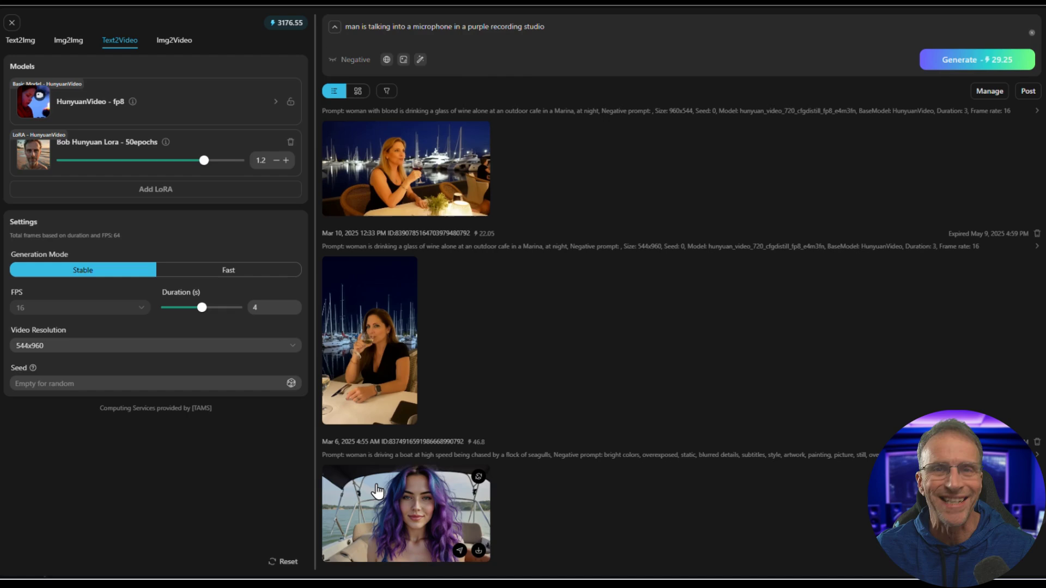
left_click(397, 392)
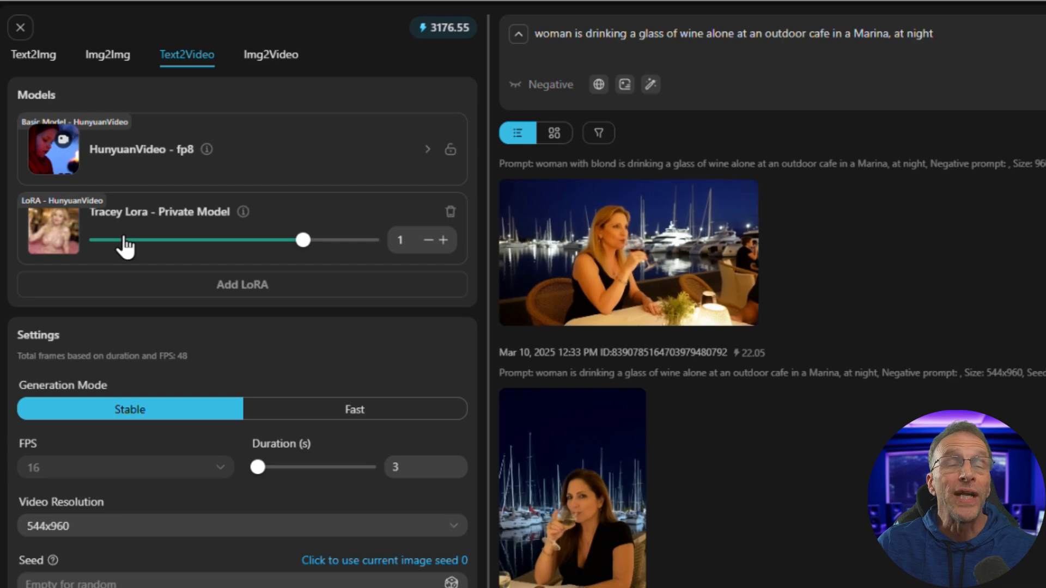
mouse_move(303, 243)
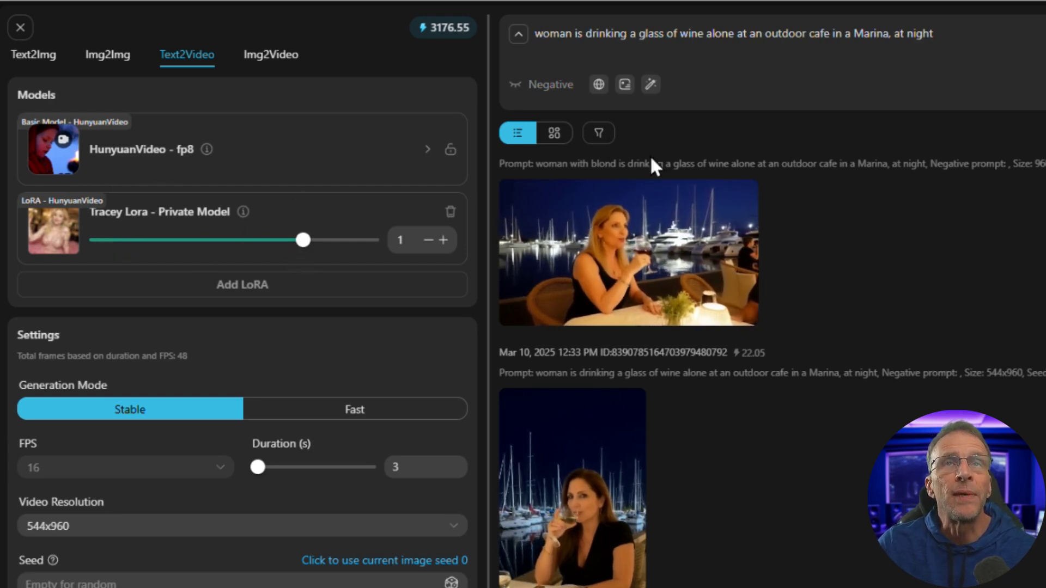
left_click(586, 578)
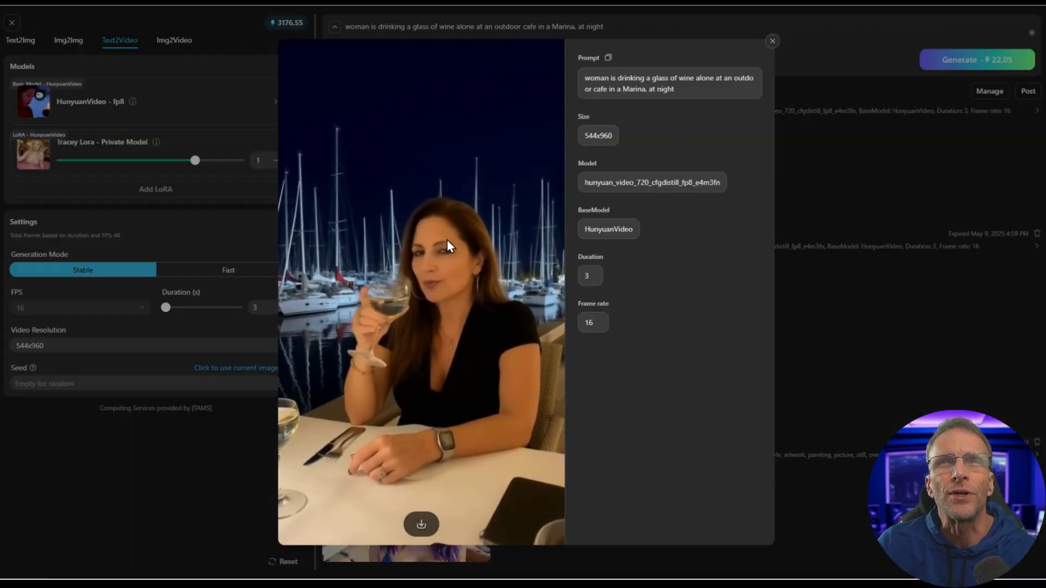
left_click(773, 42)
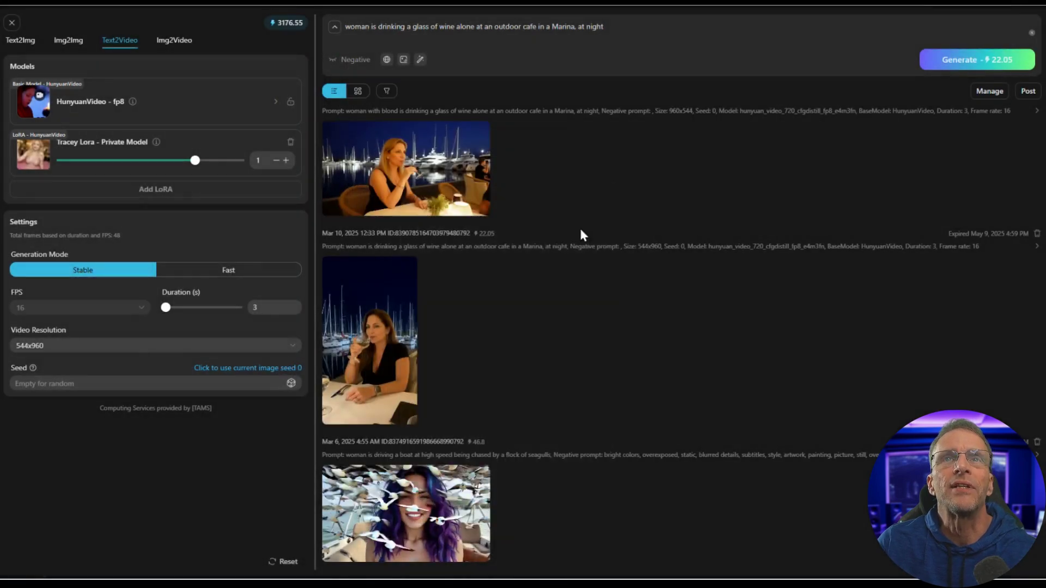
left_click(435, 172)
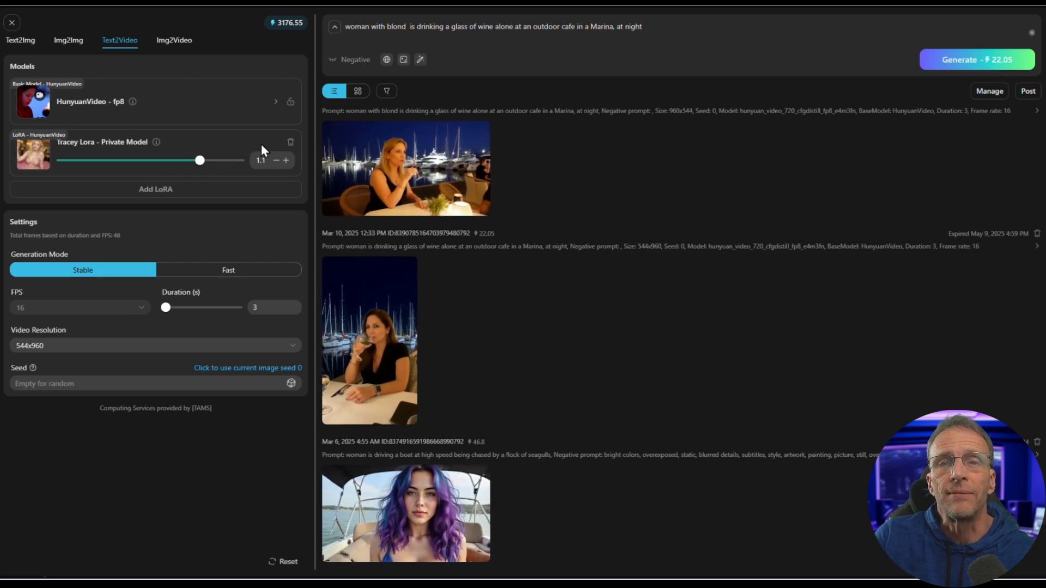
- Step from the blond woman's landscape marina video through to the purple dragon clip
left_click(486, 145)
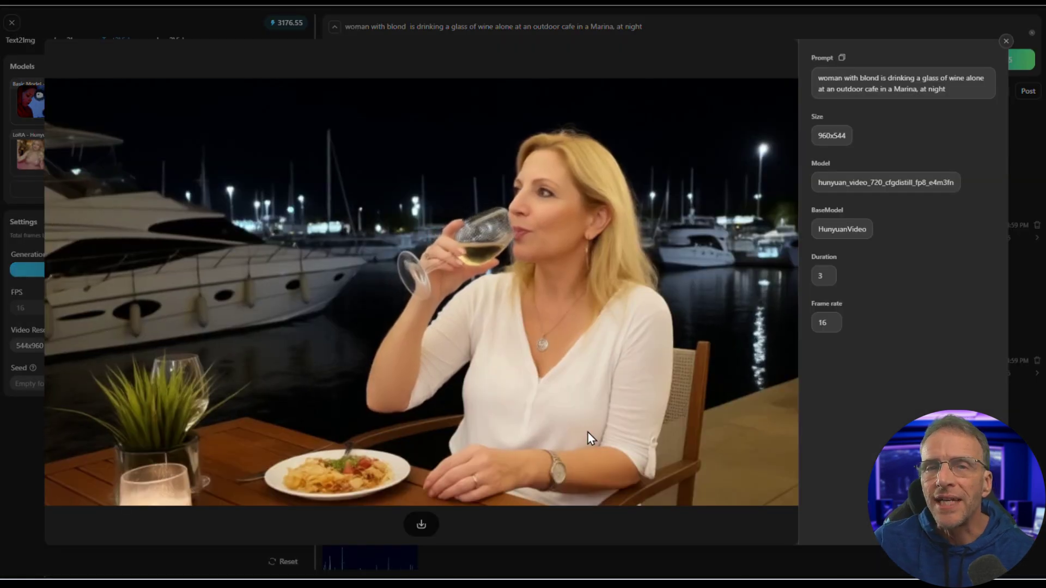
key("Right")
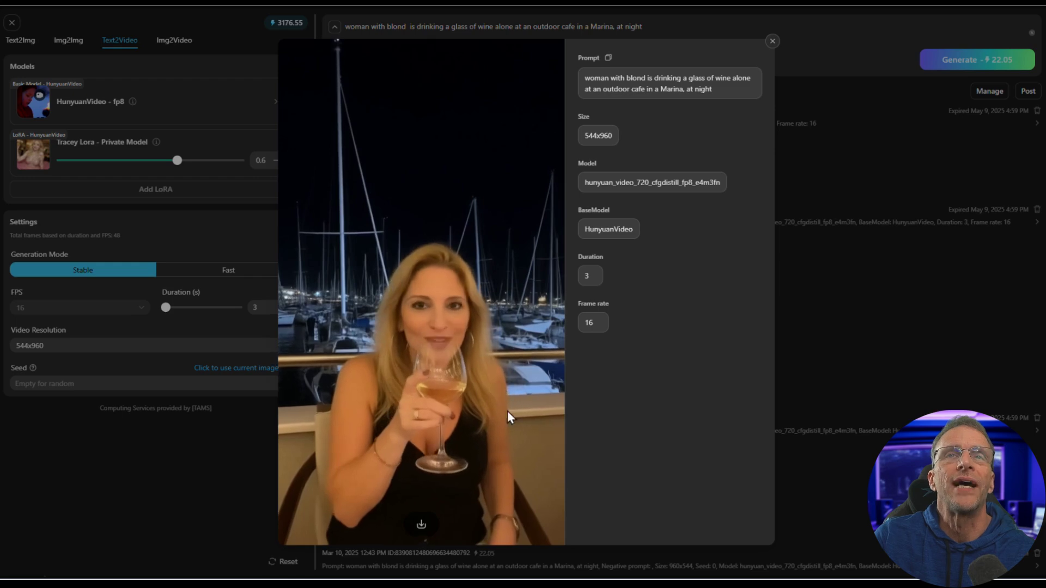
key("Right")
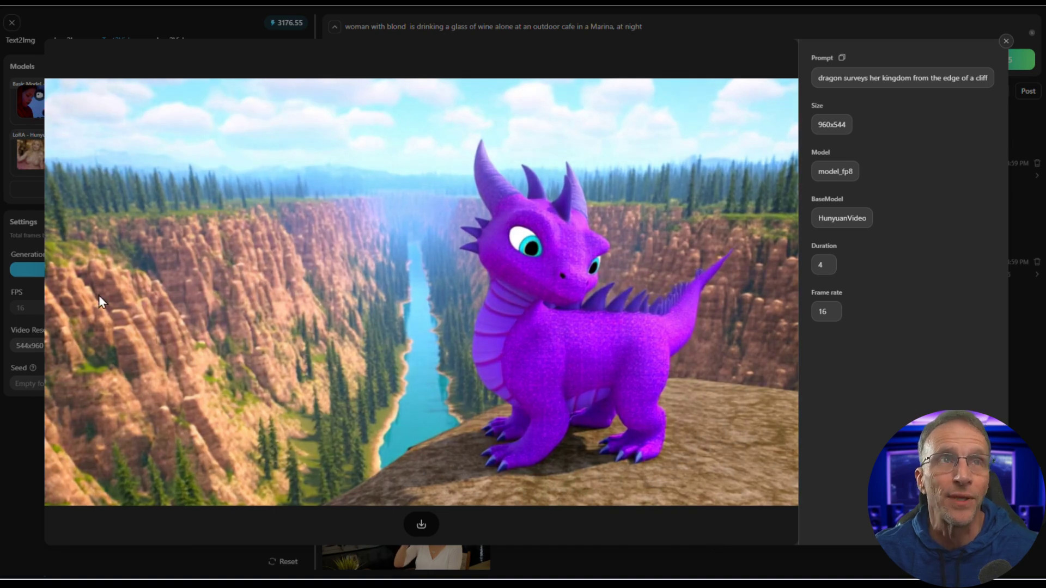
- Compare with the 1536x864 purple-dragon reference image, then close the dragon video viewer
key("alt+Tab")
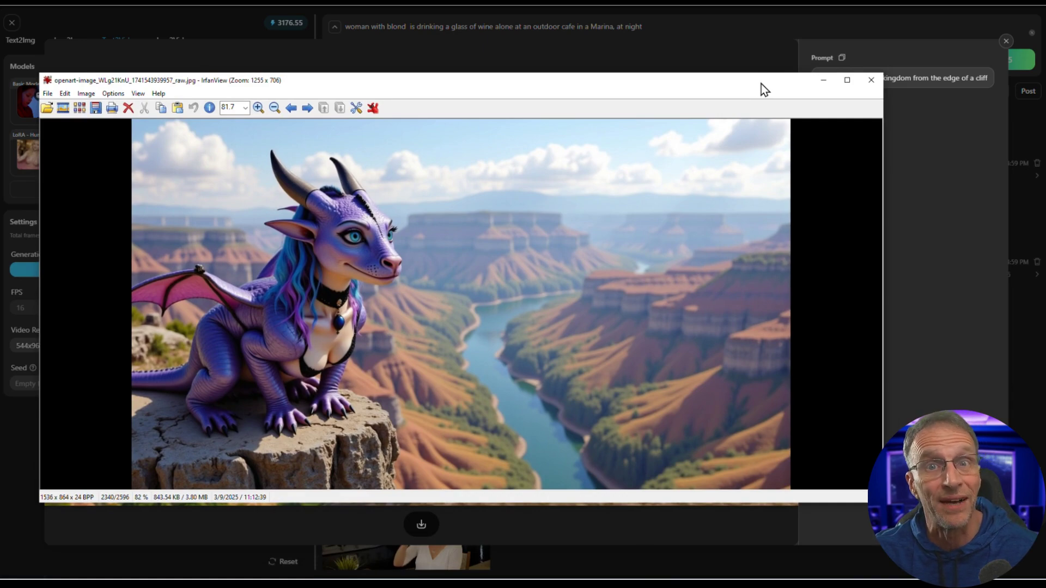
left_click(823, 80)
key("Escape")
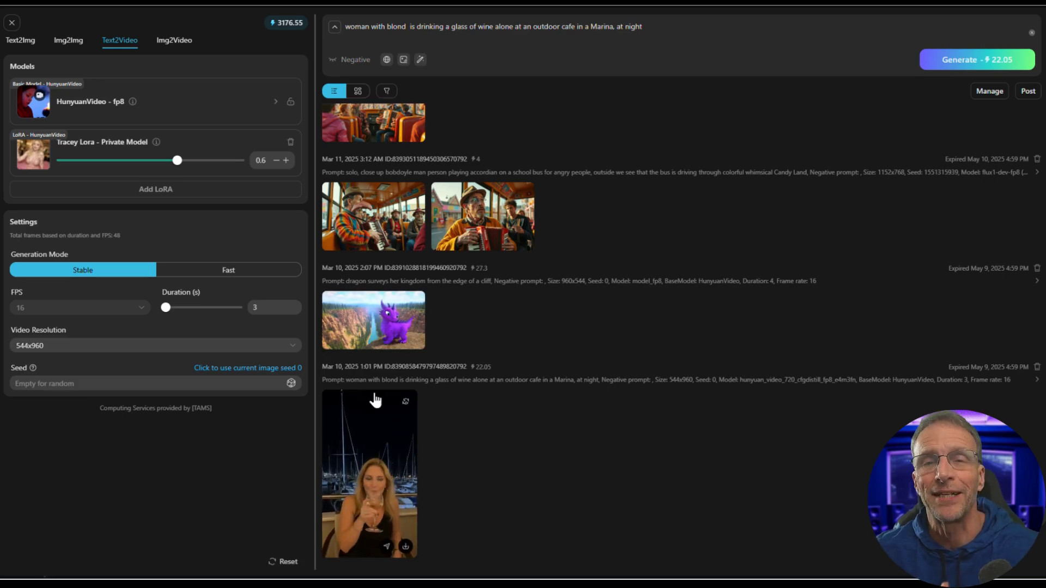
- Reuse the accordion-on-a-bus FLUX image settings, then view the cartoon image and its 960x544 bus video
scroll(491, 335, "up", 2)
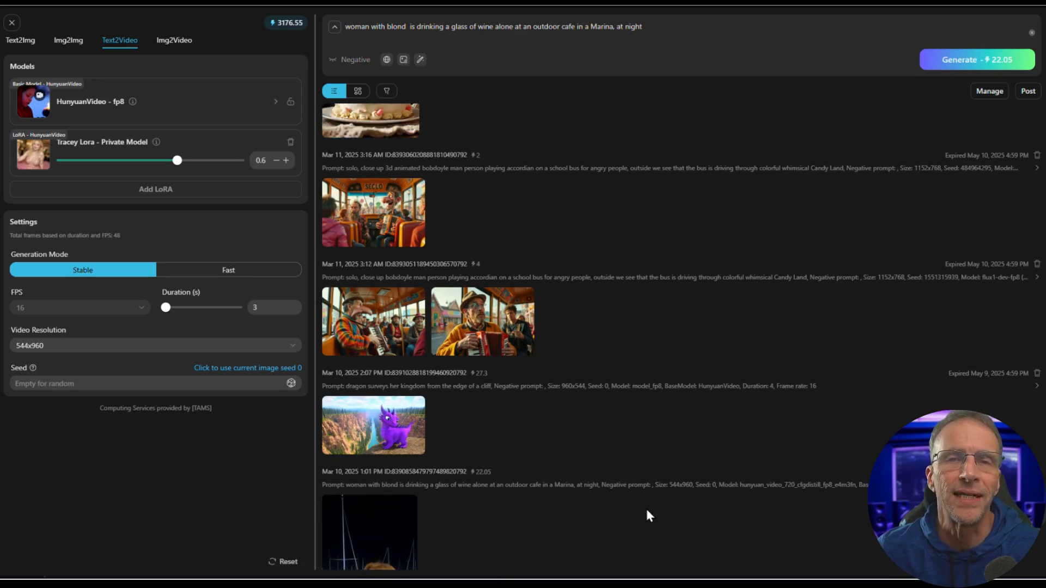
left_click(374, 321)
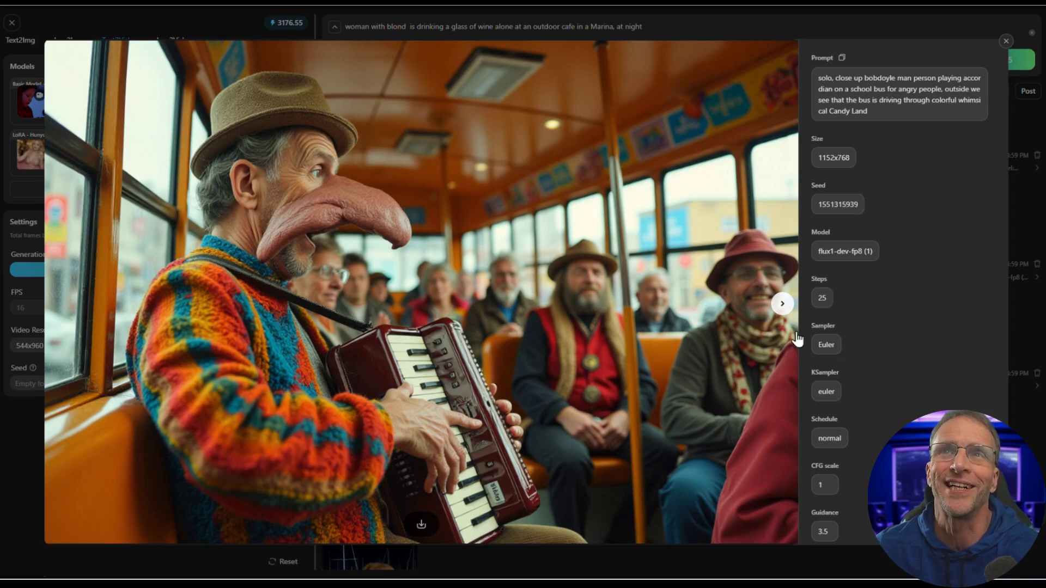
left_click(783, 305)
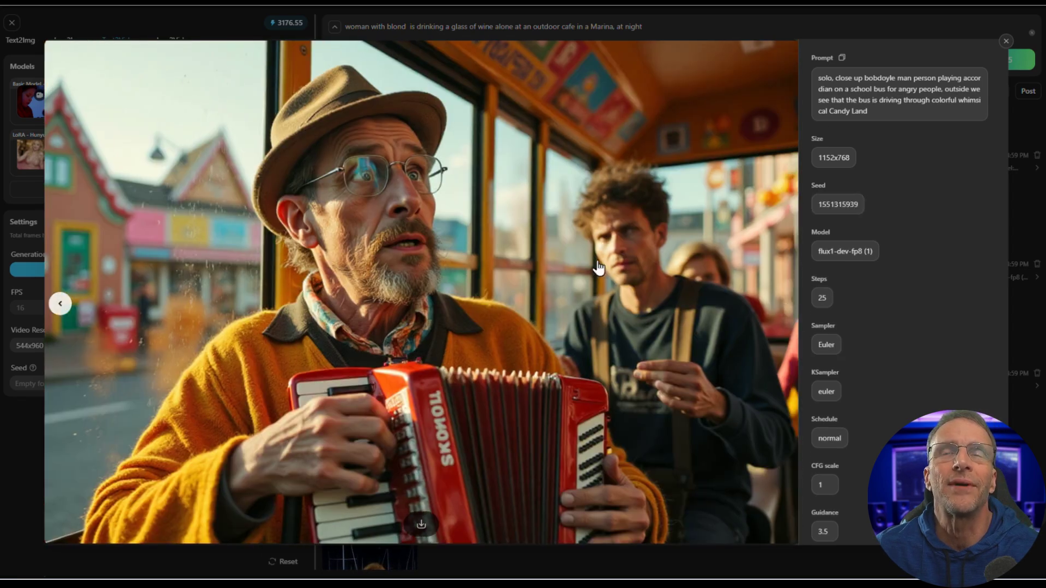
left_click(1012, 66)
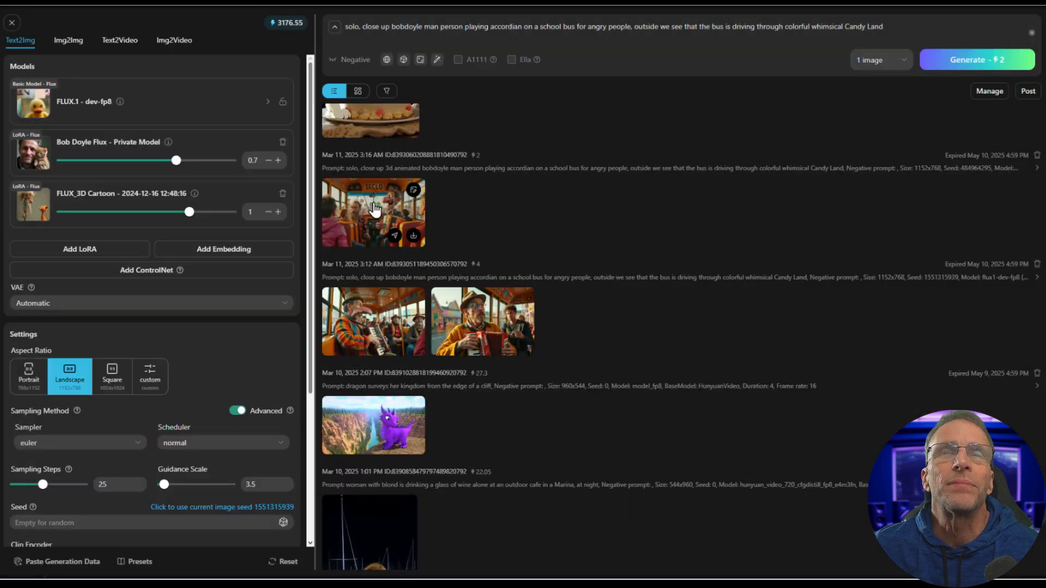
left_click(401, 215)
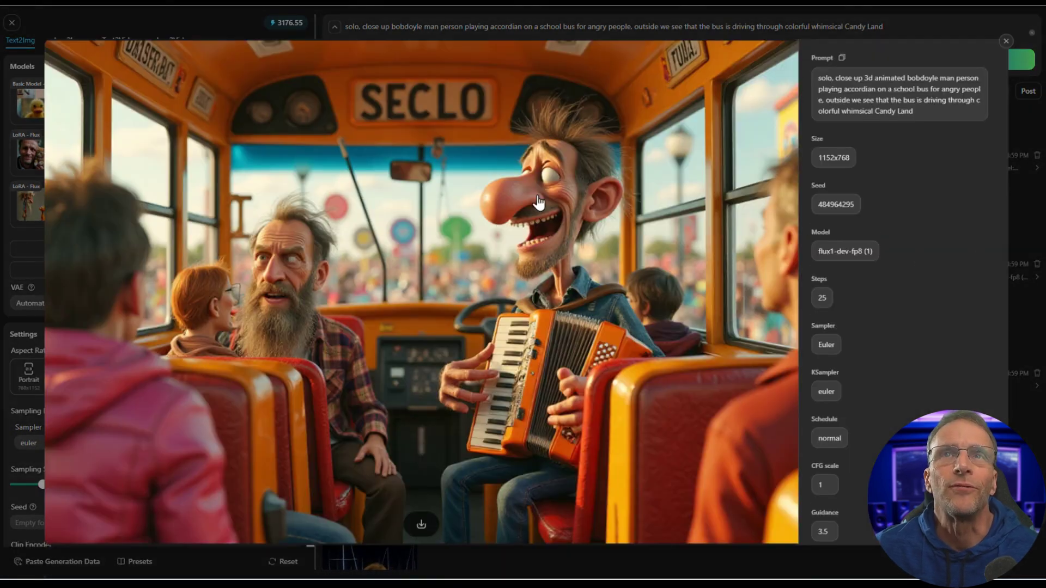
left_click(1007, 41)
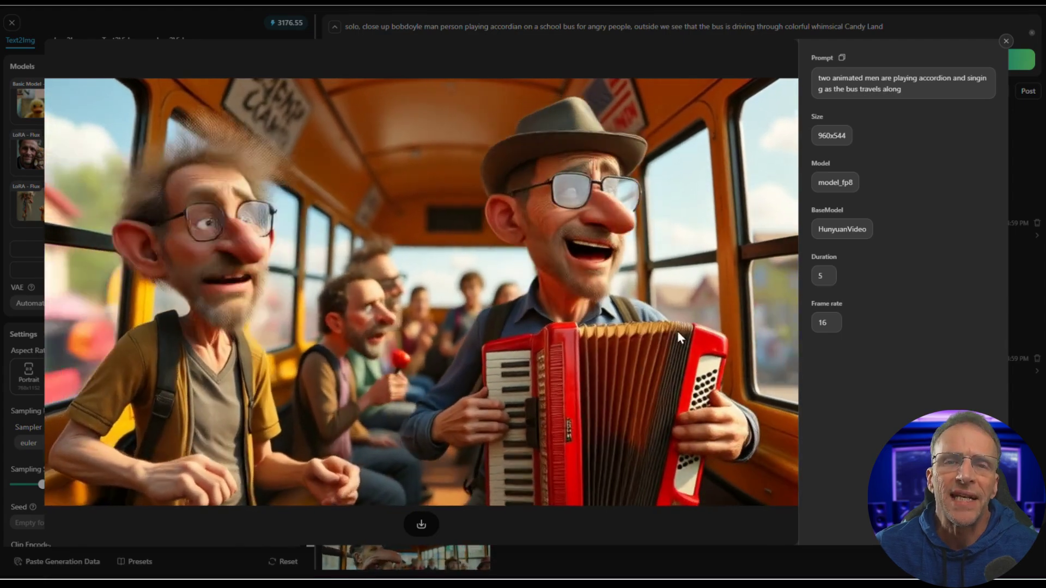
- Close the accordion clip, review the old woman's birthday-cake cat videos, and scroll the history up
left_click(1006, 43)
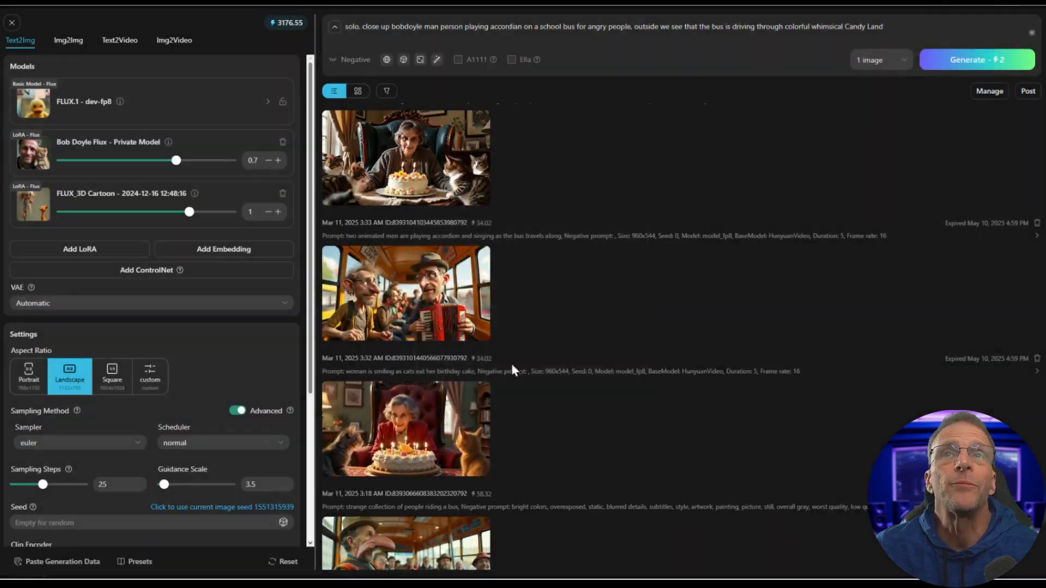
left_click(442, 168)
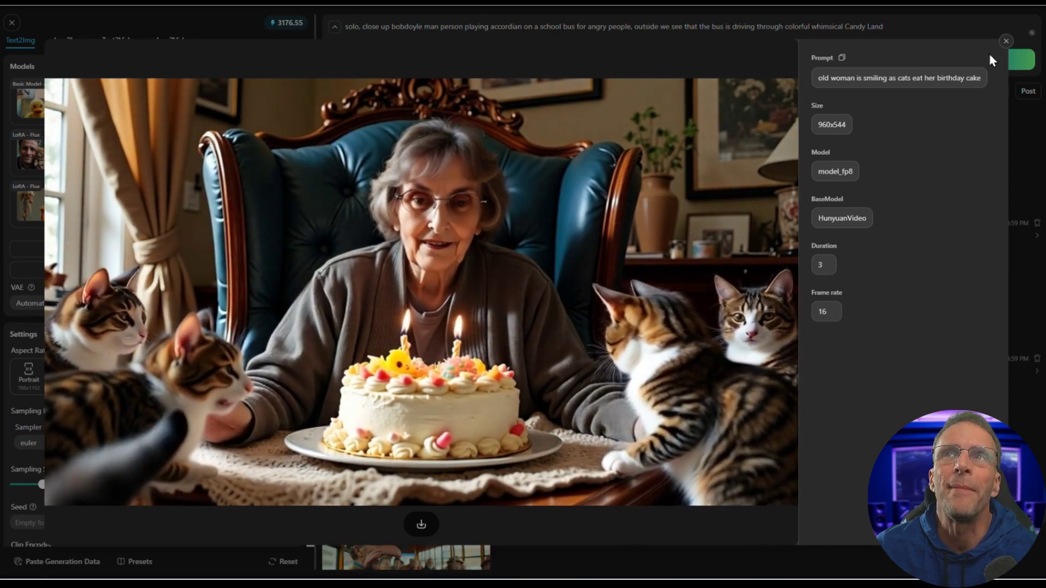
scroll(383, 431, "down", 1)
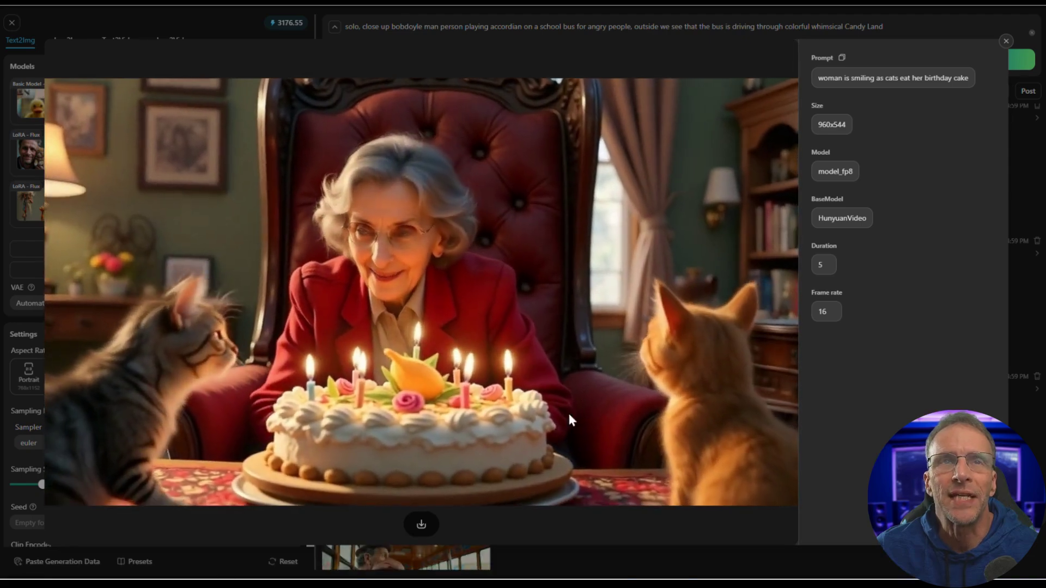
key("Escape")
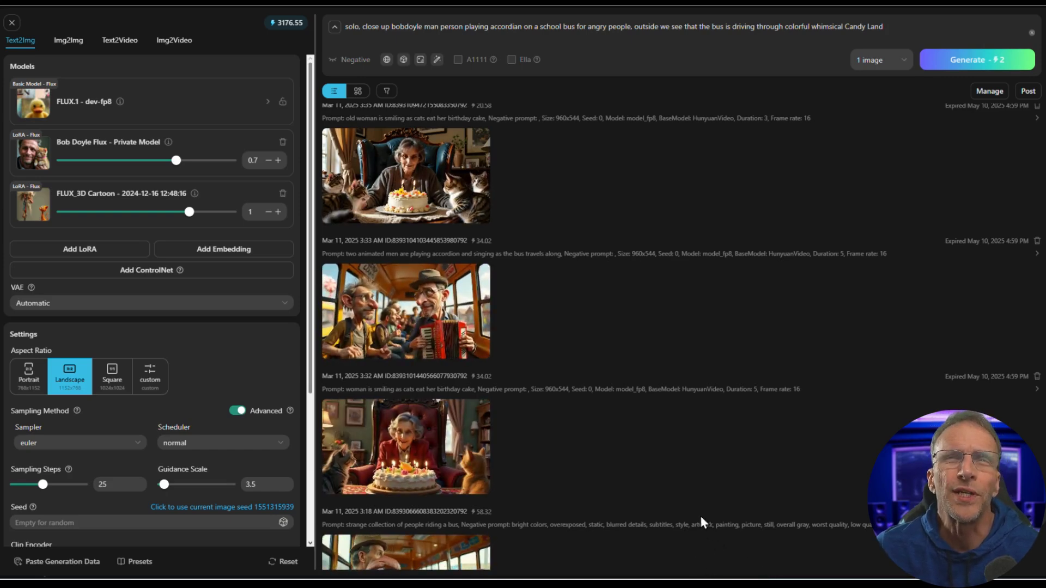
scroll(702, 516, "up", 2)
scroll(703, 515, "up", 5)
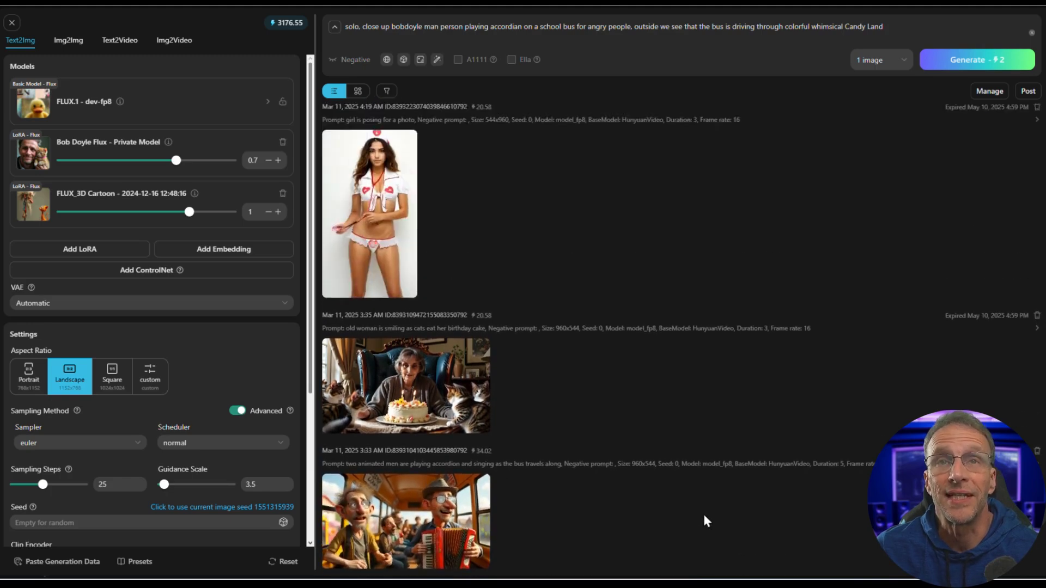
- Compare the pug-drinking-beer beach clip with its WAN sea-monster version, then close its details
left_click(388, 390)
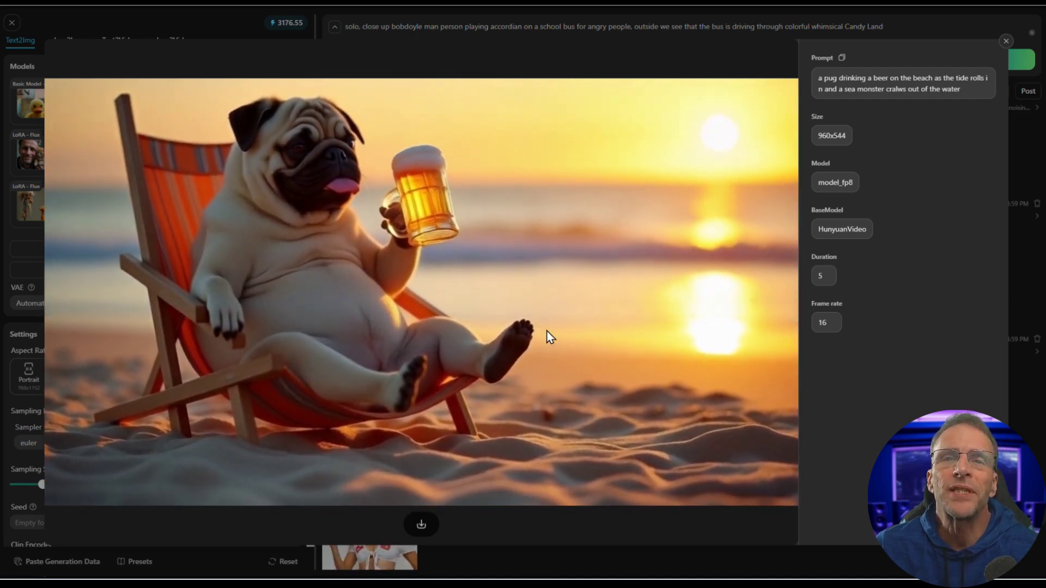
key("Right")
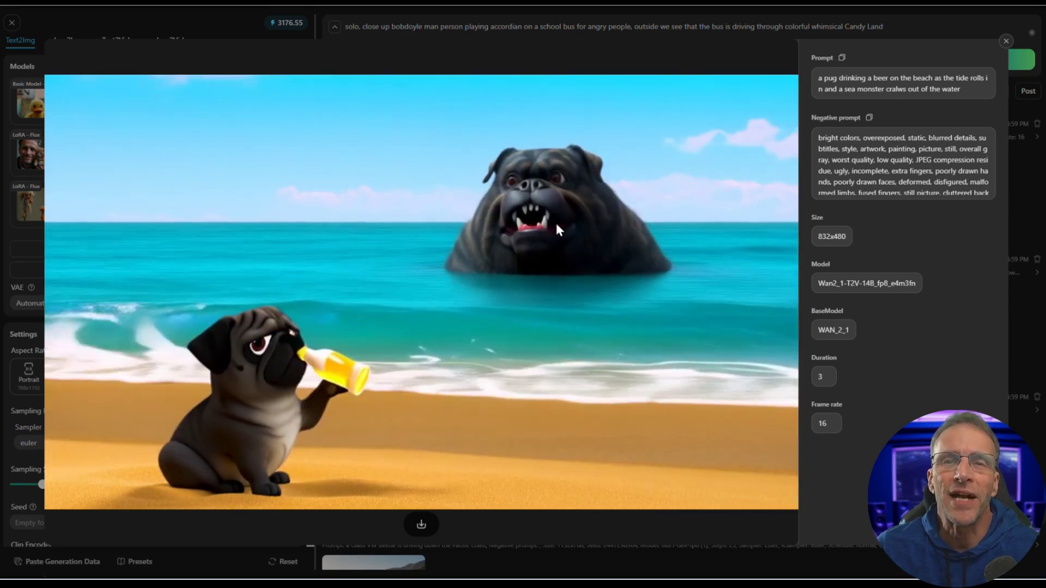
left_click(1007, 43)
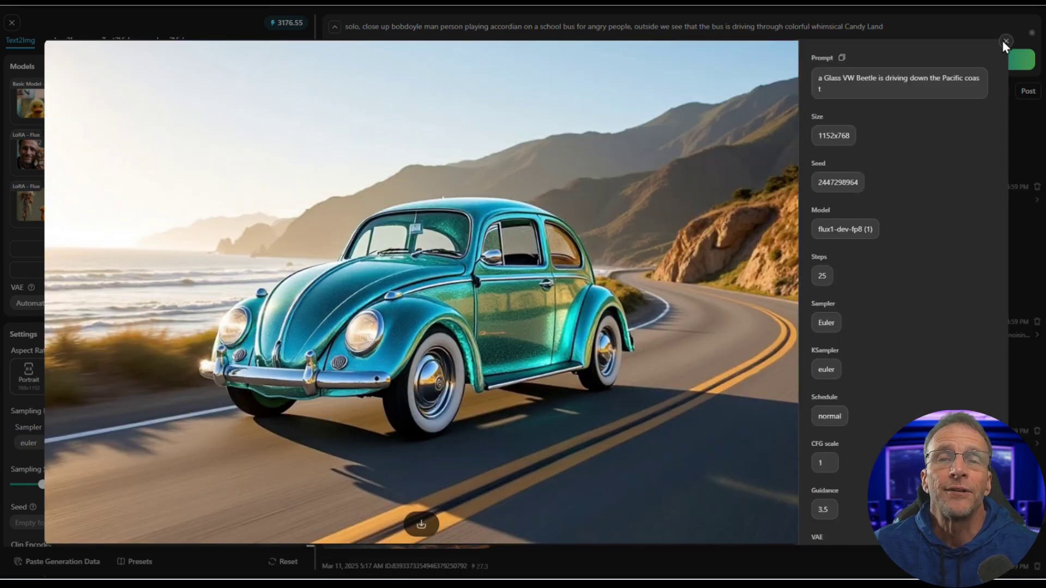
- Review the Glass VW Beetle image and video versions, then open the pink Beetle HunyuanVideo clip
left_click(1006, 42)
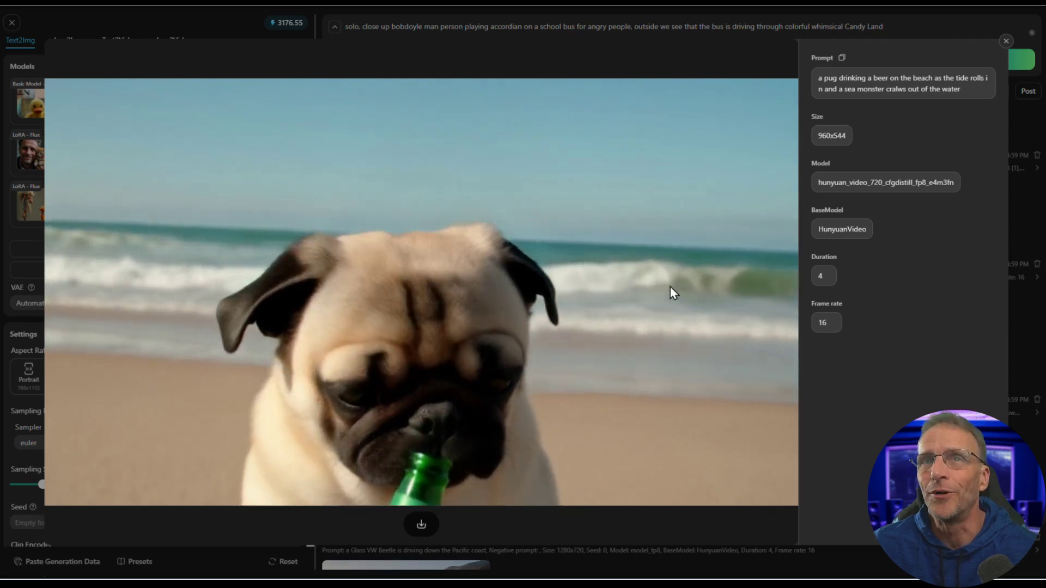
left_click(1006, 42)
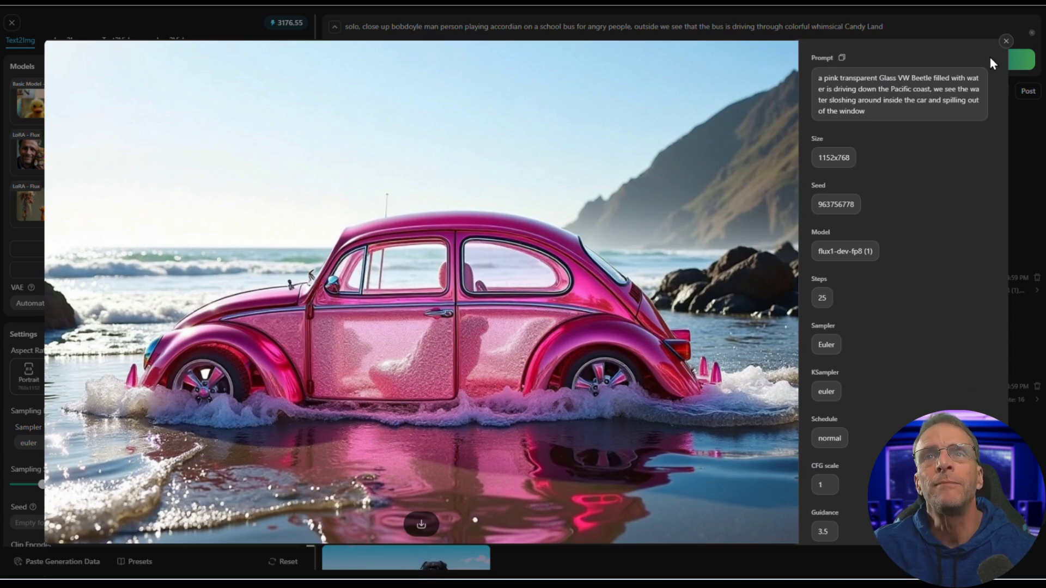
left_click(1005, 42)
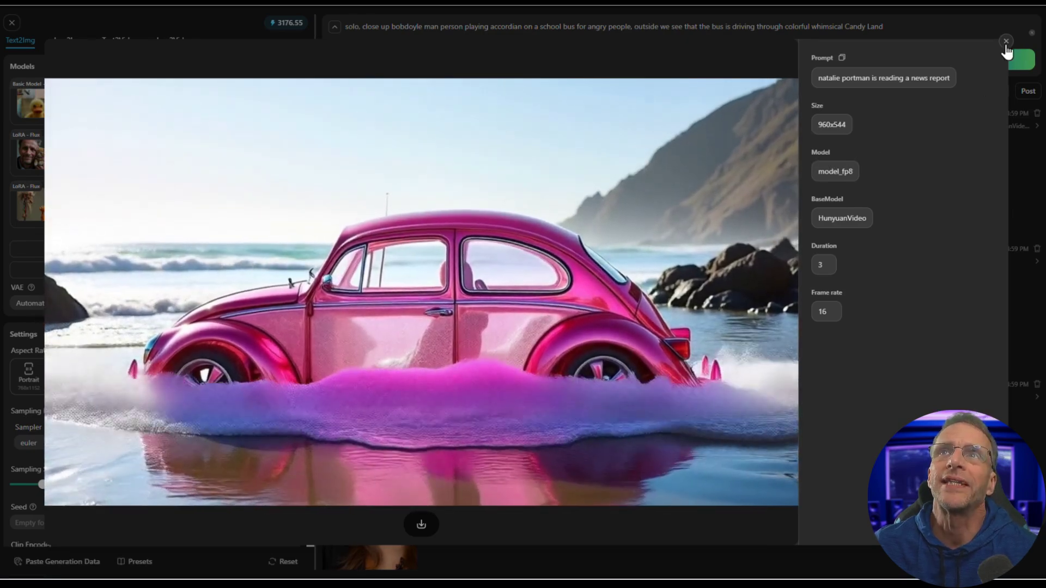
left_click(1007, 42)
scroll(545, 256, "up", 2)
left_click(425, 276)
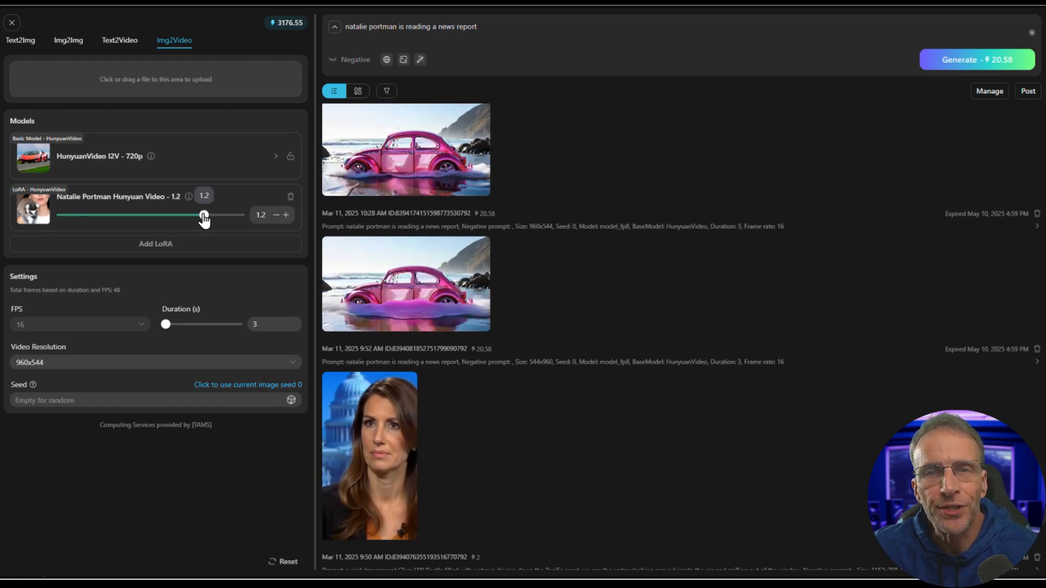
- View the news-report video, close it, and open the neon motorcycle video
left_click(413, 470)
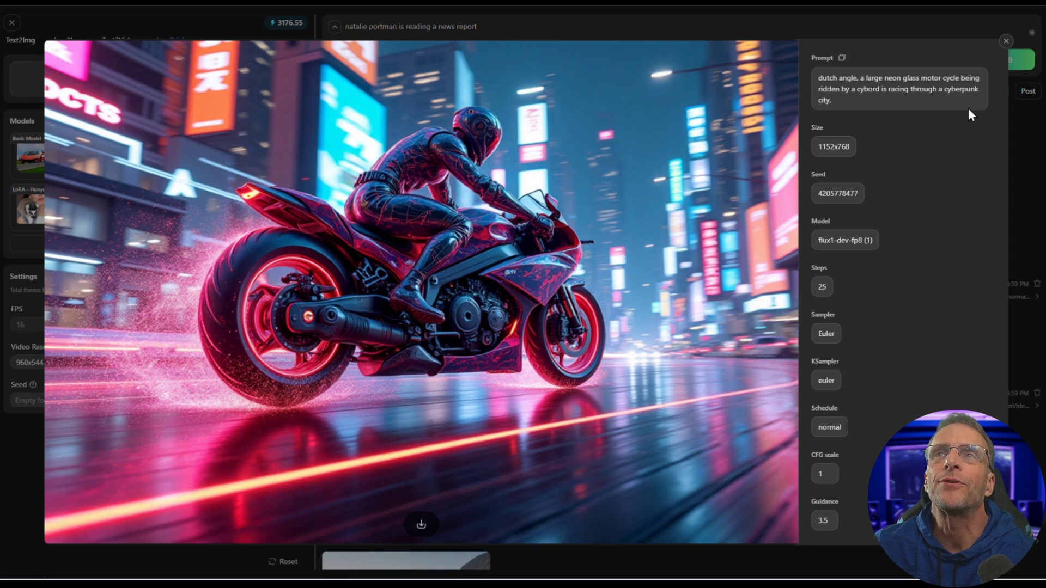
left_click(1007, 43)
left_click(393, 213)
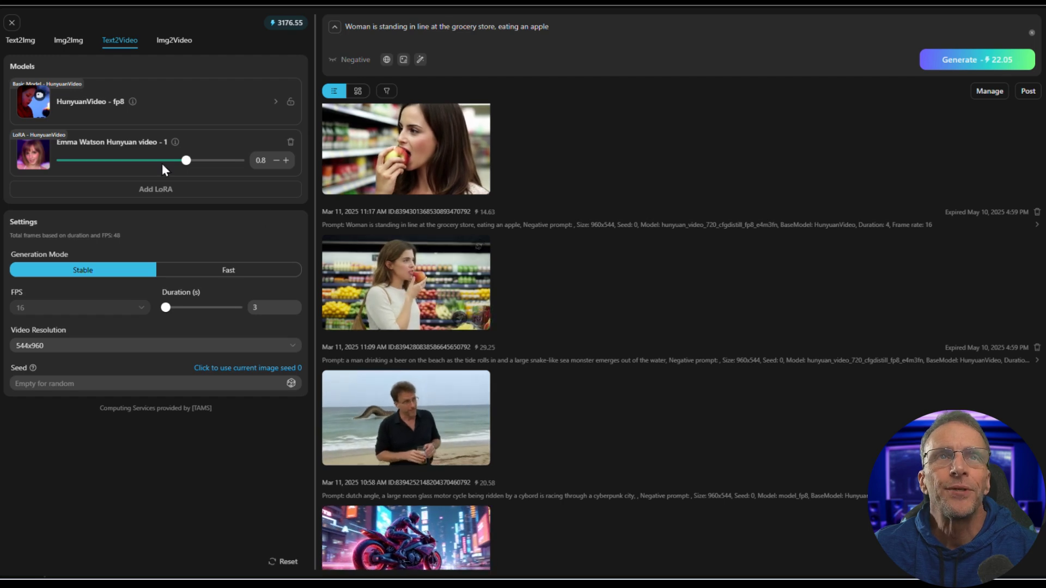
- Play the grocery-store apple clip from the generation history
scroll(420, 308, "up", 1)
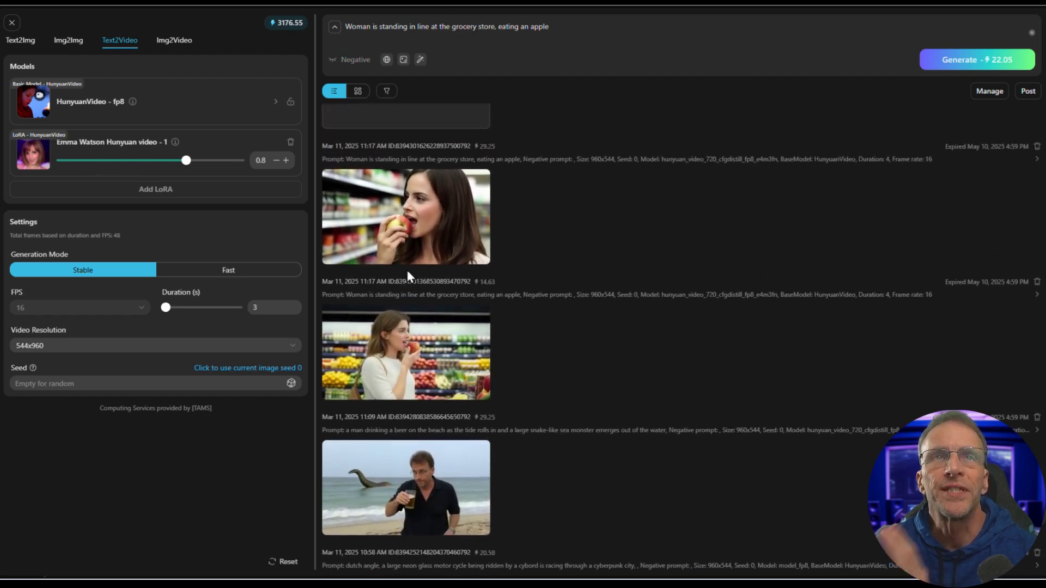
left_click(414, 336)
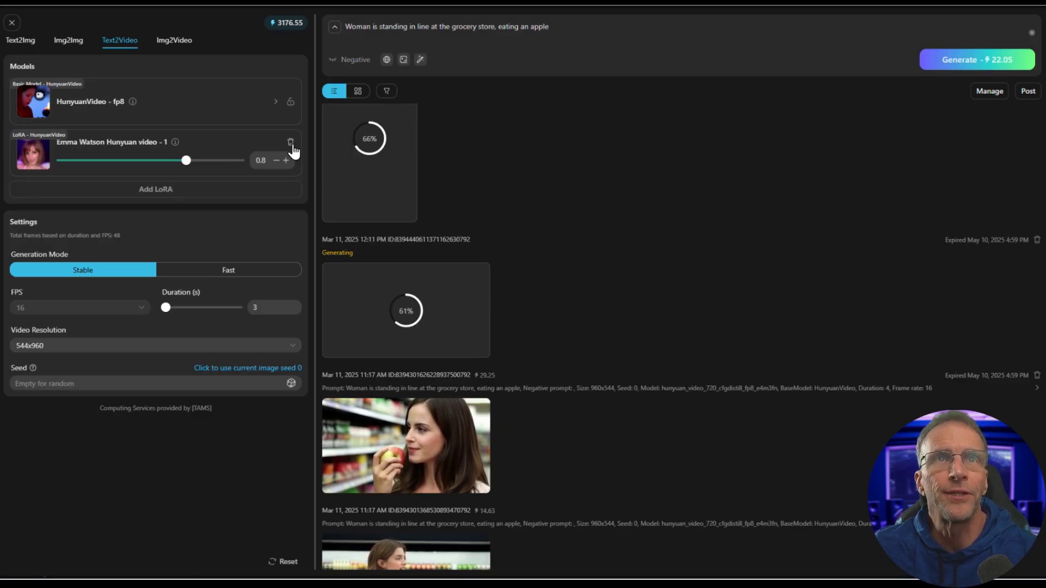
- Replace the character LoRA with a different Hunyuan character LoRA in the Text2Video models
left_click(290, 143)
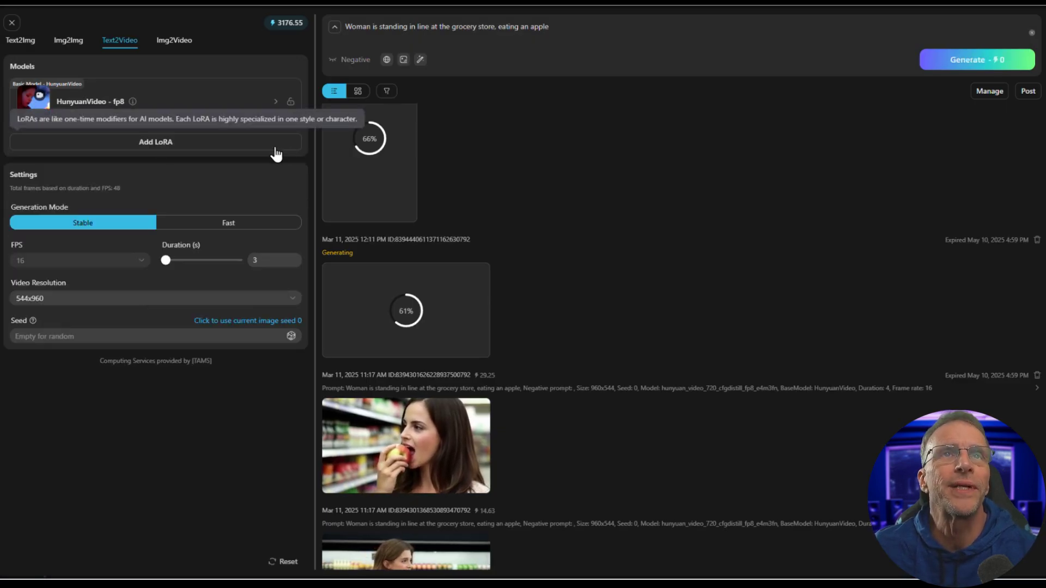
left_click(153, 143)
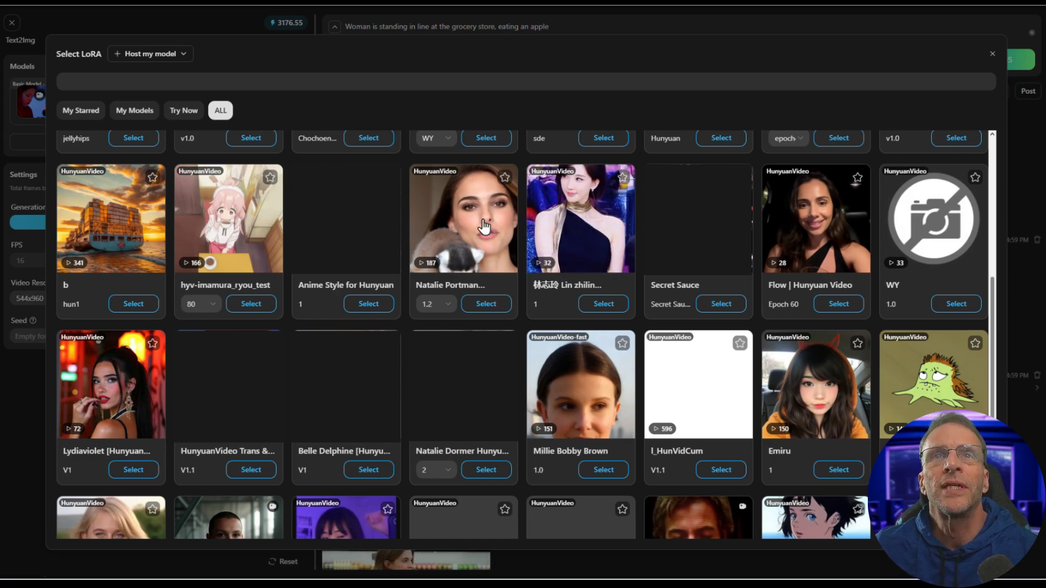
left_click(487, 304)
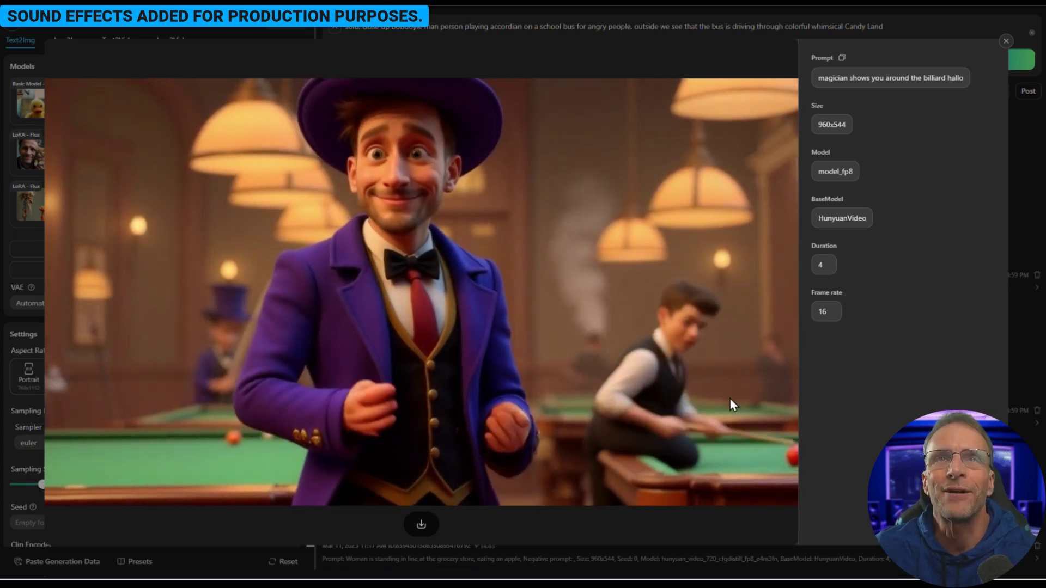
- Close the magician video, then play the 544x960 purple recording-studio microphone clip and close it
left_click(1005, 42)
left_click(407, 171)
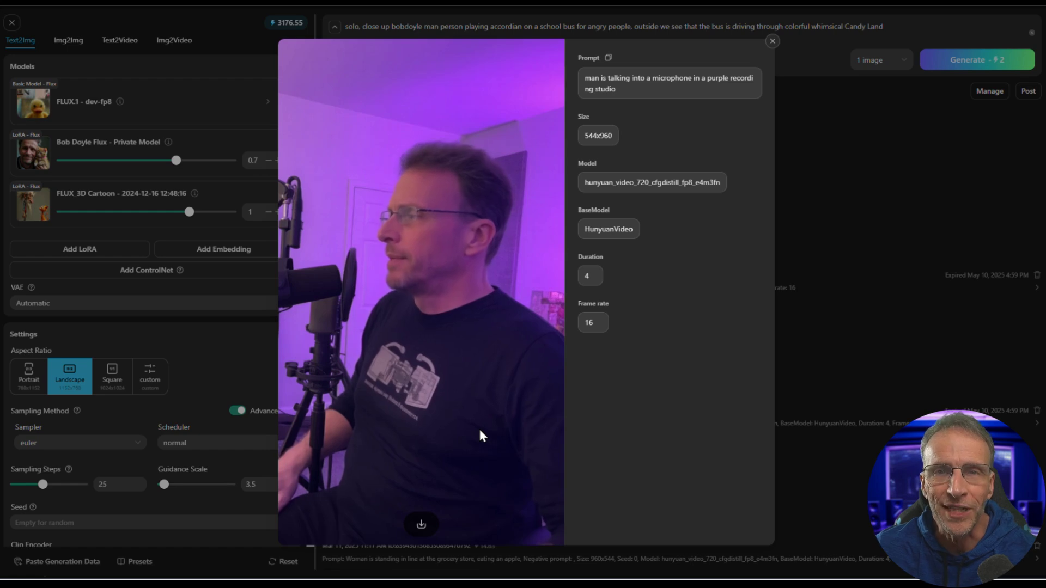
left_click(794, 47)
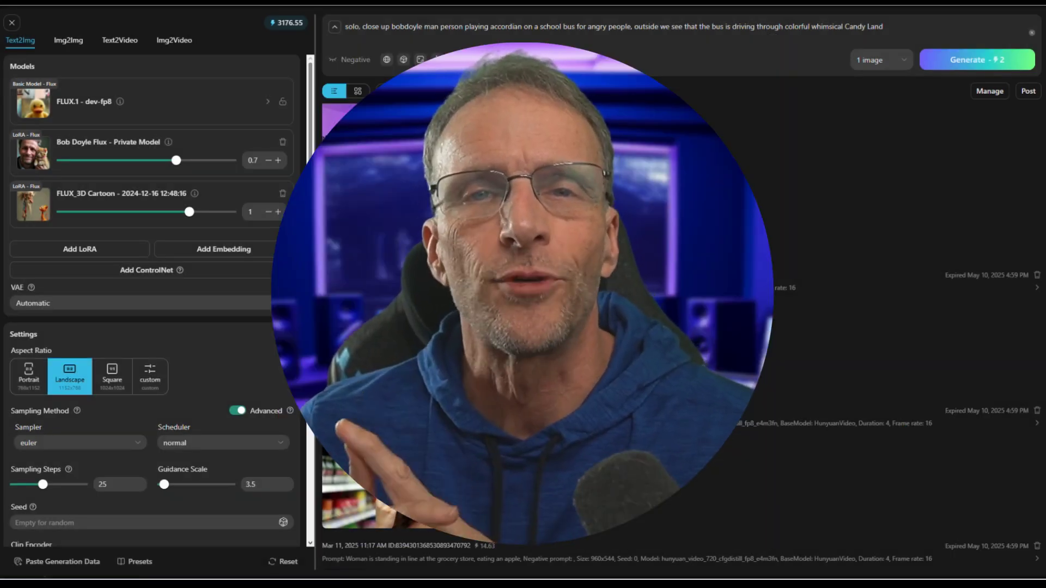